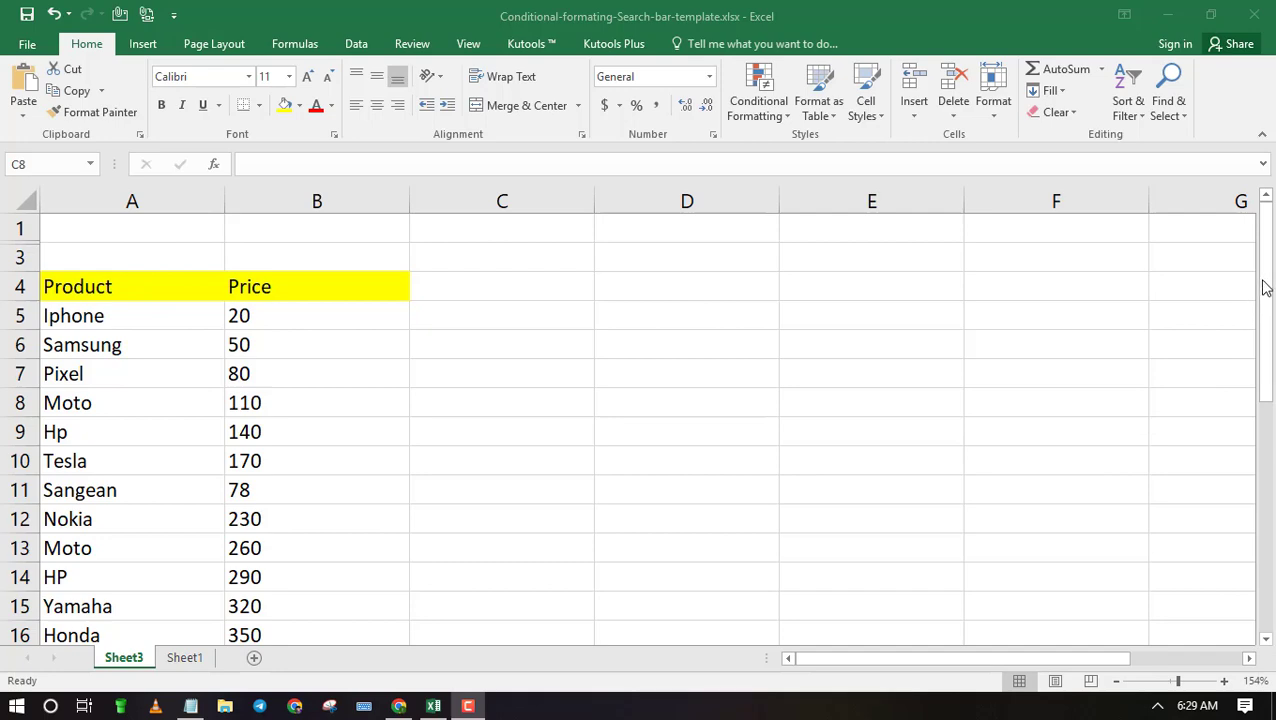
Select the product and price data from A5 to B30
{"action": "left_click", "coordinate": [1266, 280]}
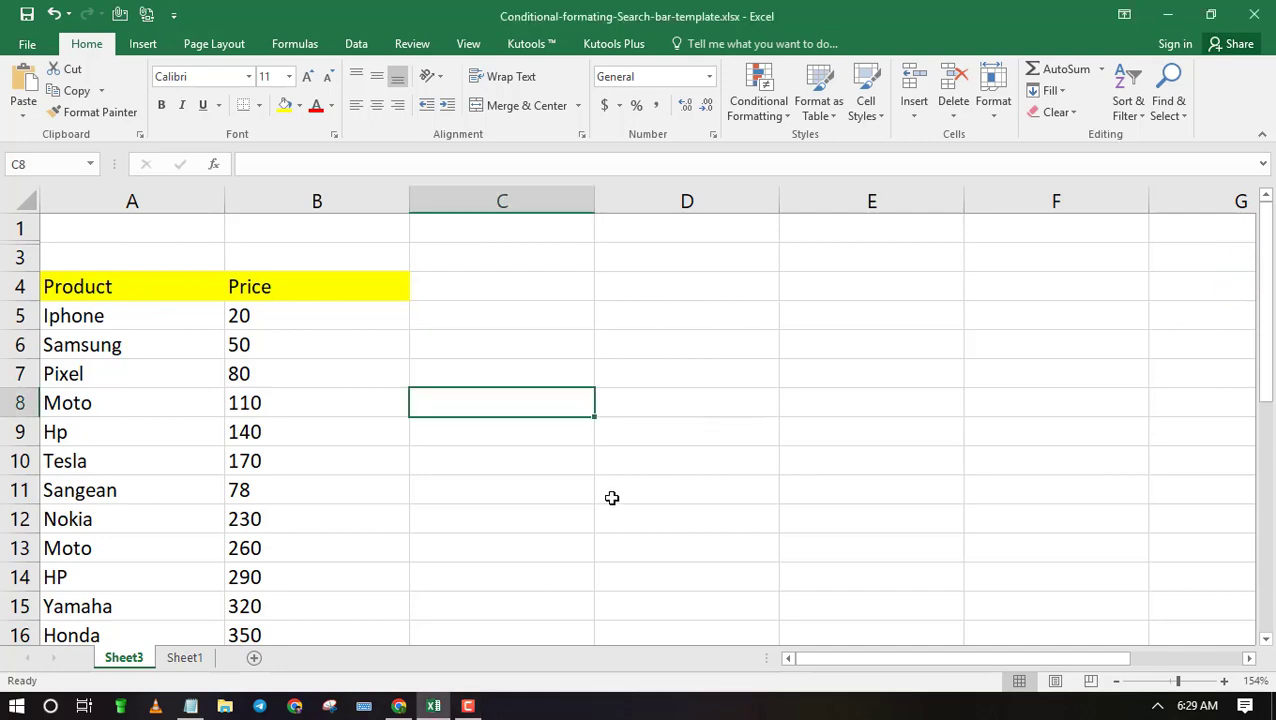
{"action": "scroll", "coordinate": [548, 508], "scroll_direction": "down", "scroll_amount": 2}
{"action": "scroll", "coordinate": [285, 433], "scroll_direction": "up", "scroll_amount": 2}
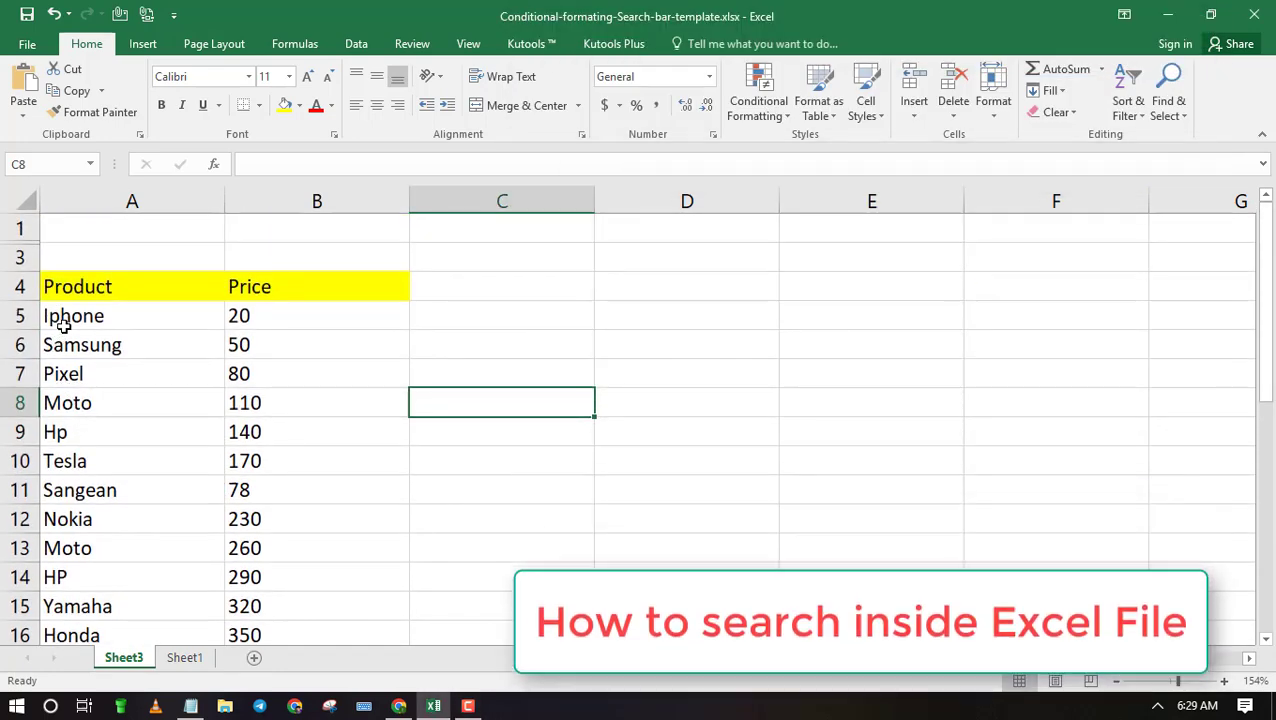
{"action": "left_click", "coordinate": [58, 316]}
{"action": "left_click_drag", "start_coordinate": [220, 341], "coordinate": [248, 618]}
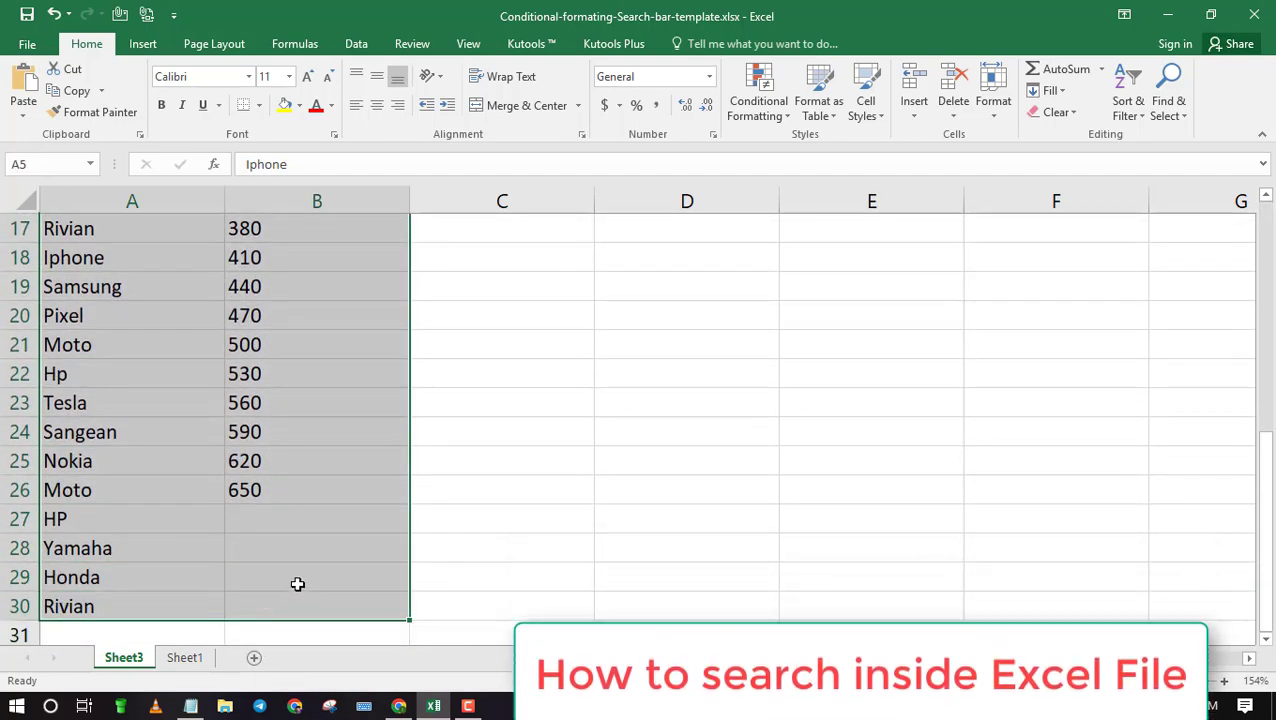
{"action": "scroll", "coordinate": [297, 582], "scroll_direction": "up", "scroll_amount": 2}
{"action": "scroll", "coordinate": [297, 582], "scroll_direction": "up", "scroll_amount": 3}
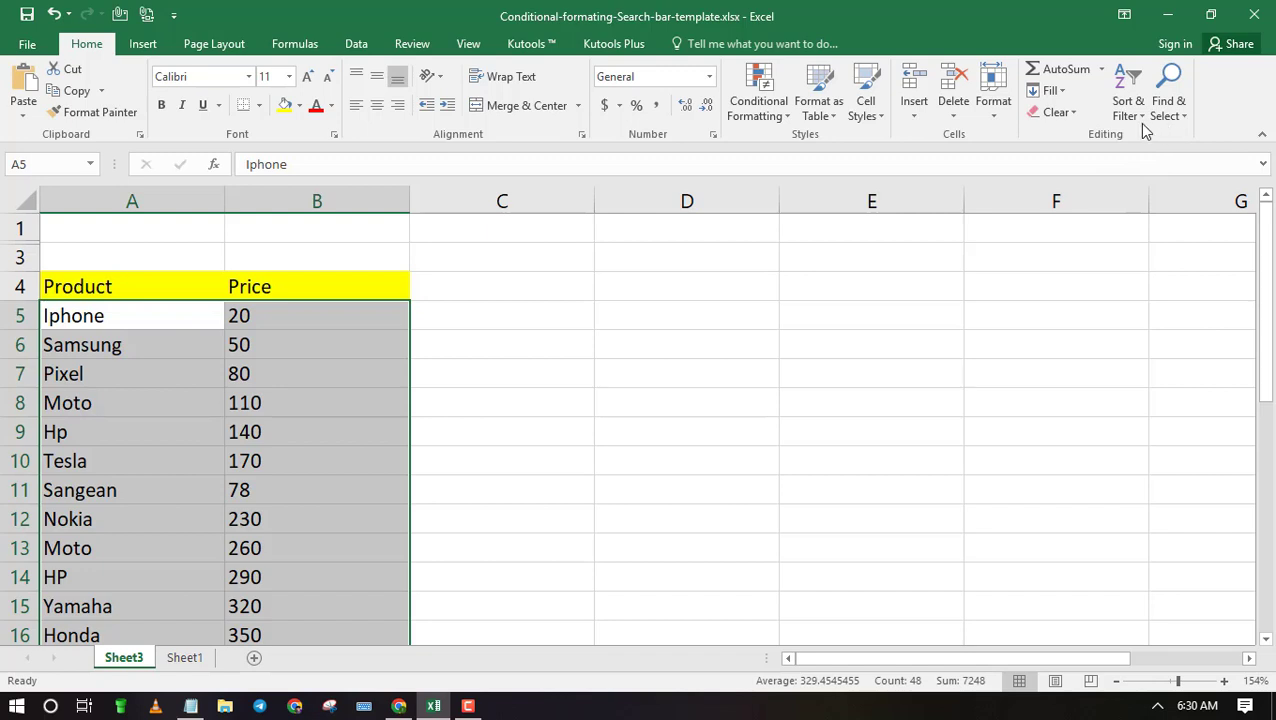
Find all cells containing "moto" in the selected data, and enlarge the Find and Replace dialog to show the full results list
{"action": "left_click", "coordinate": [1179, 114]}
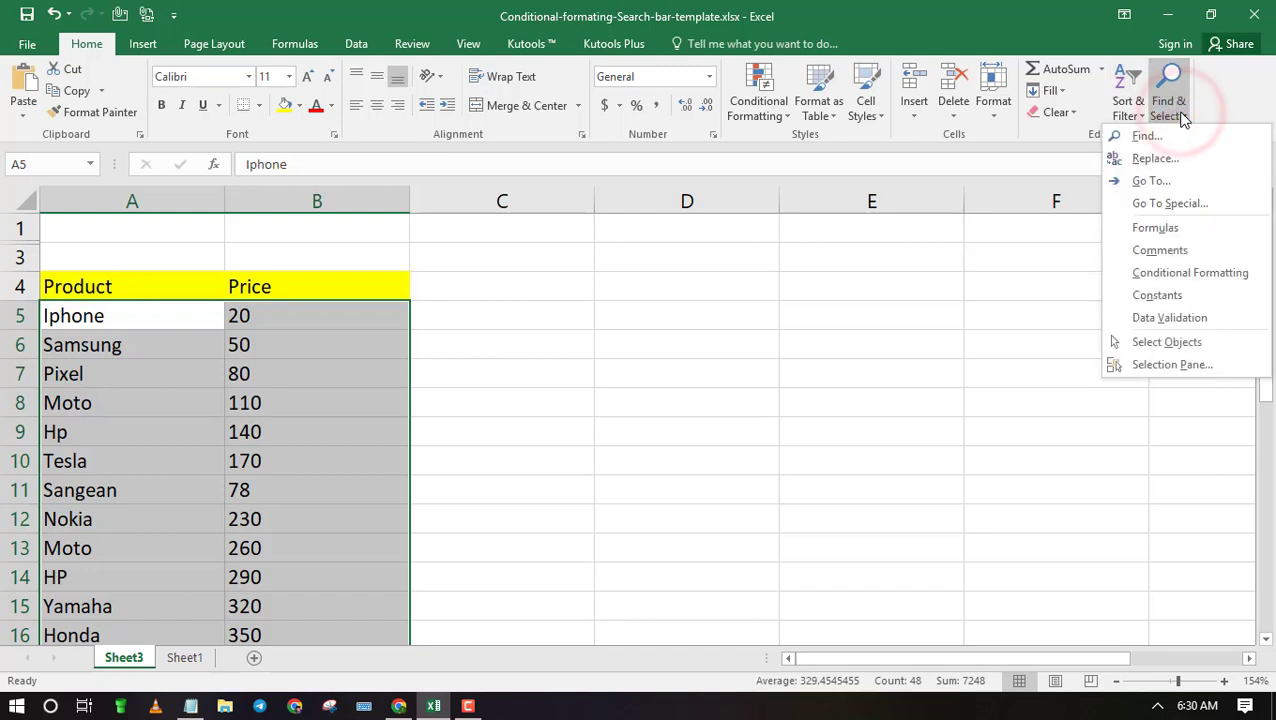
{"action": "left_click", "coordinate": [1143, 136]}
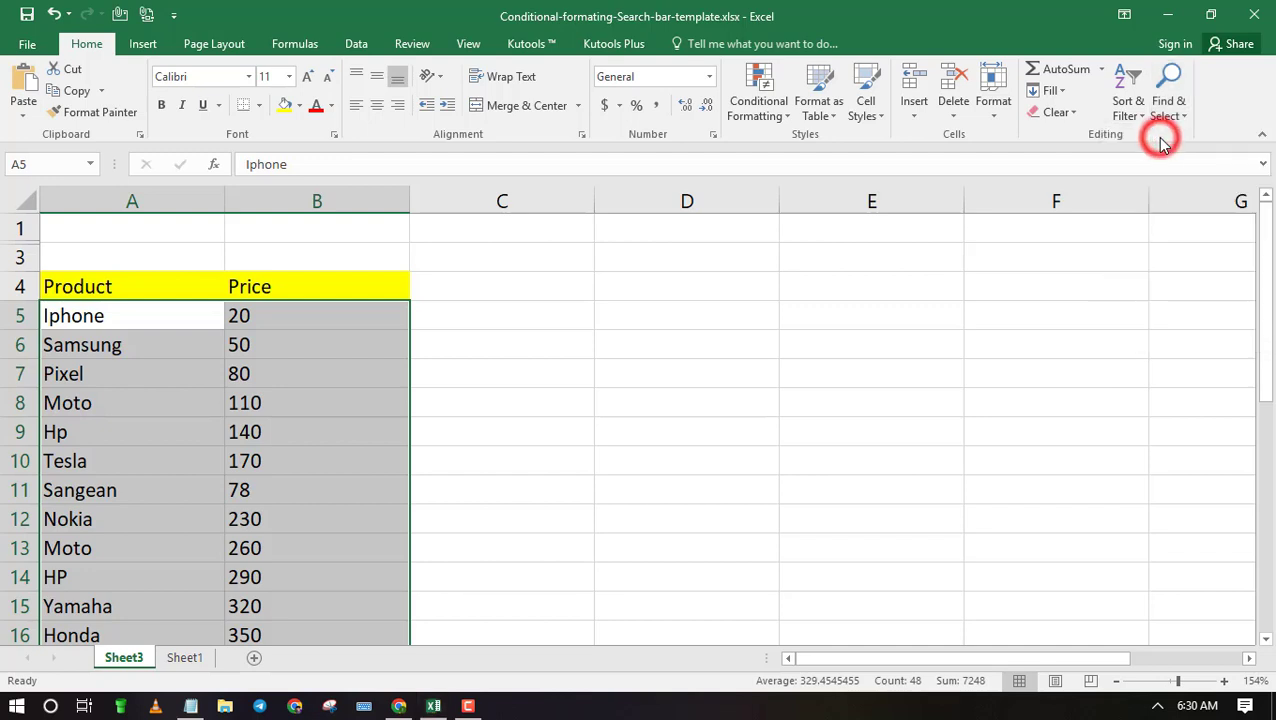
{"action": "left_click_drag", "start_coordinate": [625, 418], "coordinate": [760, 289]}
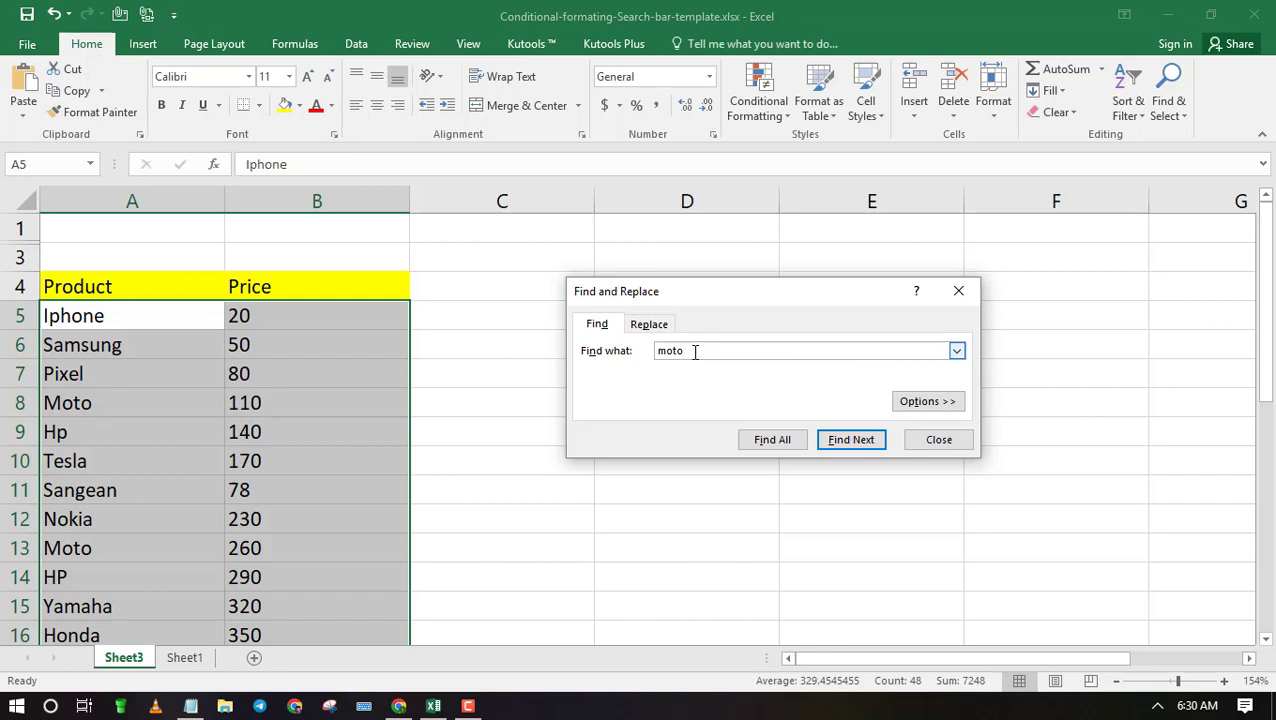
{"action": "left_click", "coordinate": [759, 442]}
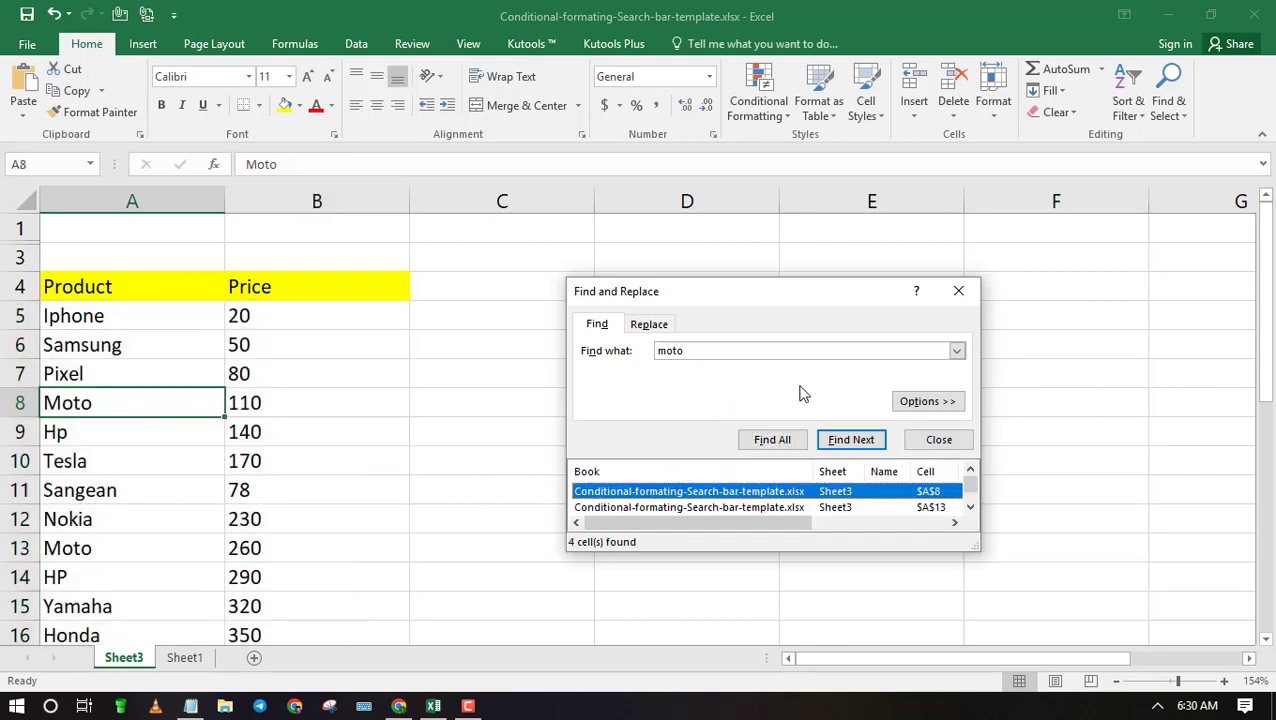
{"action": "left_click_drag", "start_coordinate": [815, 552], "coordinate": [800, 668]}
{"action": "left_click_drag", "start_coordinate": [737, 270], "coordinate": [733, 205]}
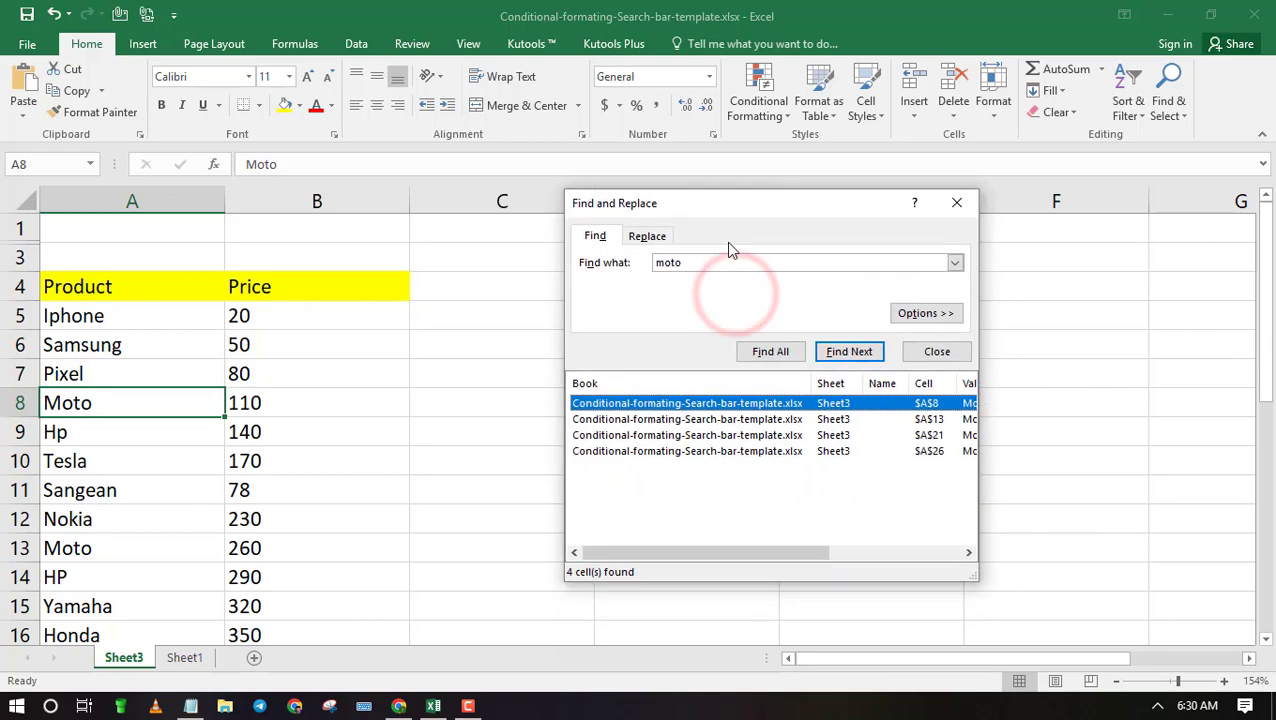
Go through the listed "moto" matches in A13, A21 and A26, and return to A13 and A8
{"action": "left_click", "coordinate": [688, 420]}
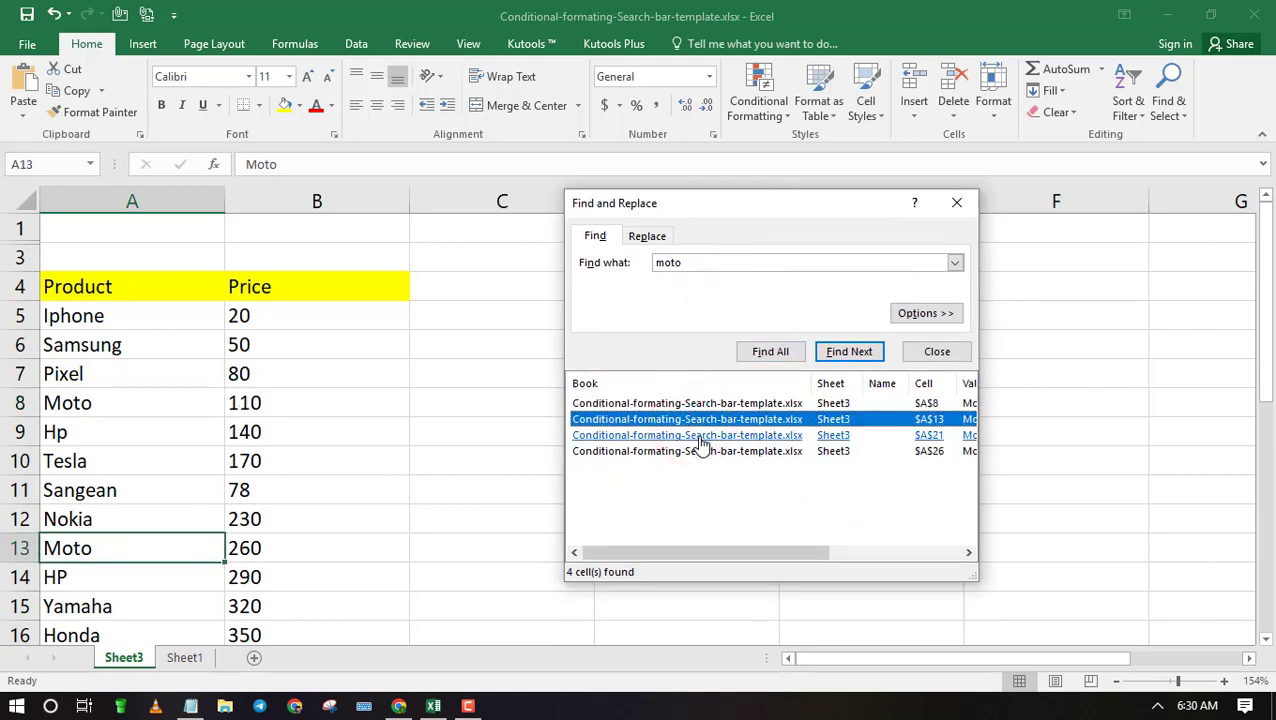
{"action": "left_click", "coordinate": [695, 437]}
{"action": "left_click", "coordinate": [693, 451]}
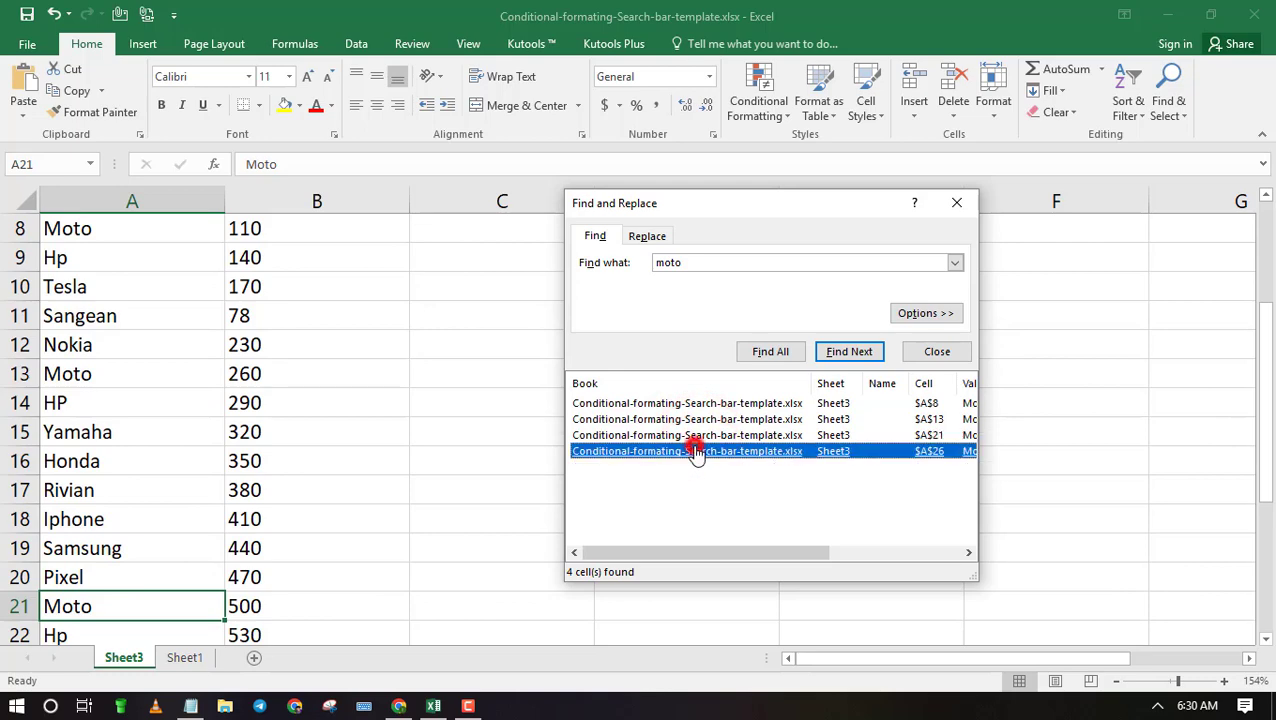
{"action": "left_click", "coordinate": [682, 420]}
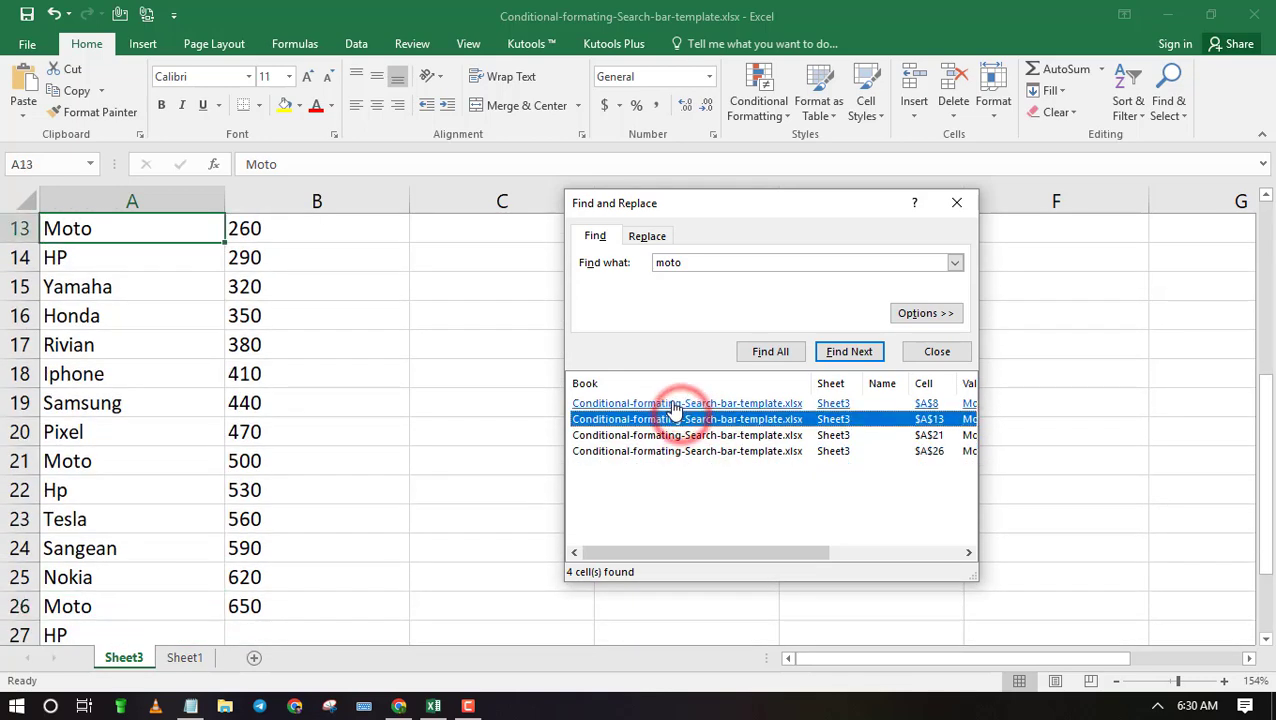
{"action": "left_click", "coordinate": [672, 404]}
Find all cells containing "HP" and go through the matches in A14, A22 and A27
{"action": "left_click", "coordinate": [692, 263]}
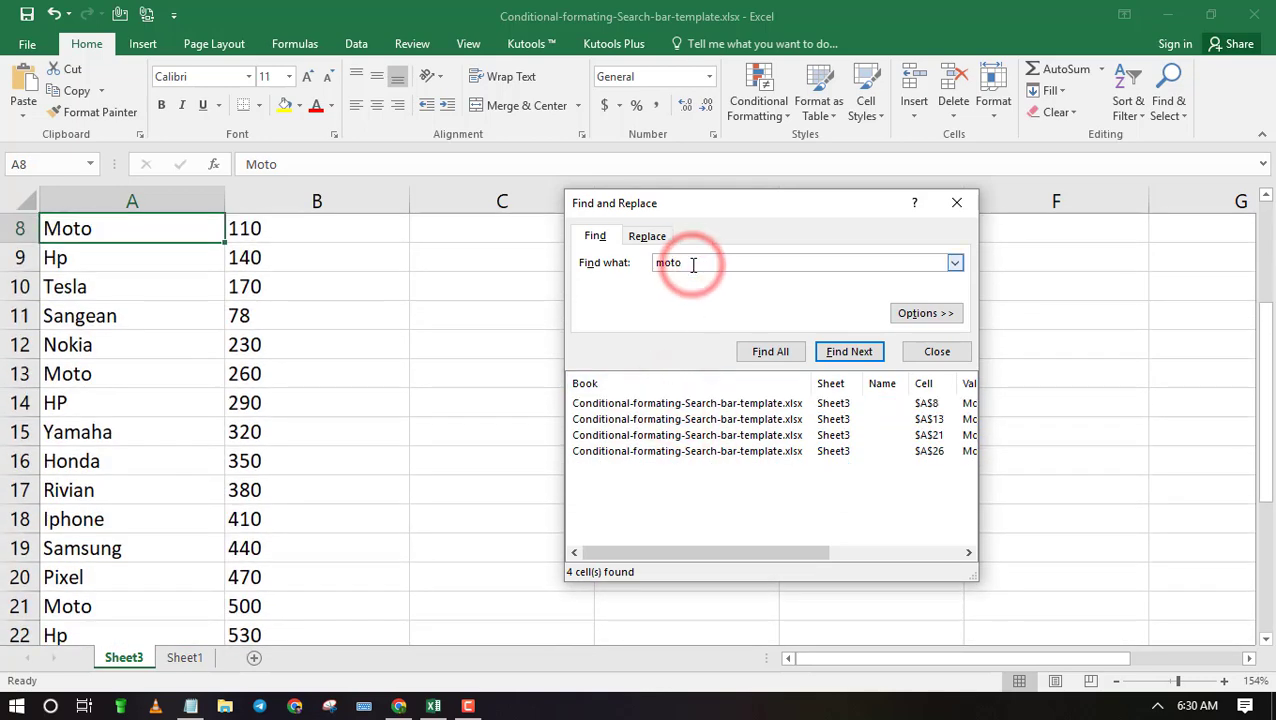
{"action": "key", "text": "BackSpace"}
{"action": "key", "text": "BackSpace"}
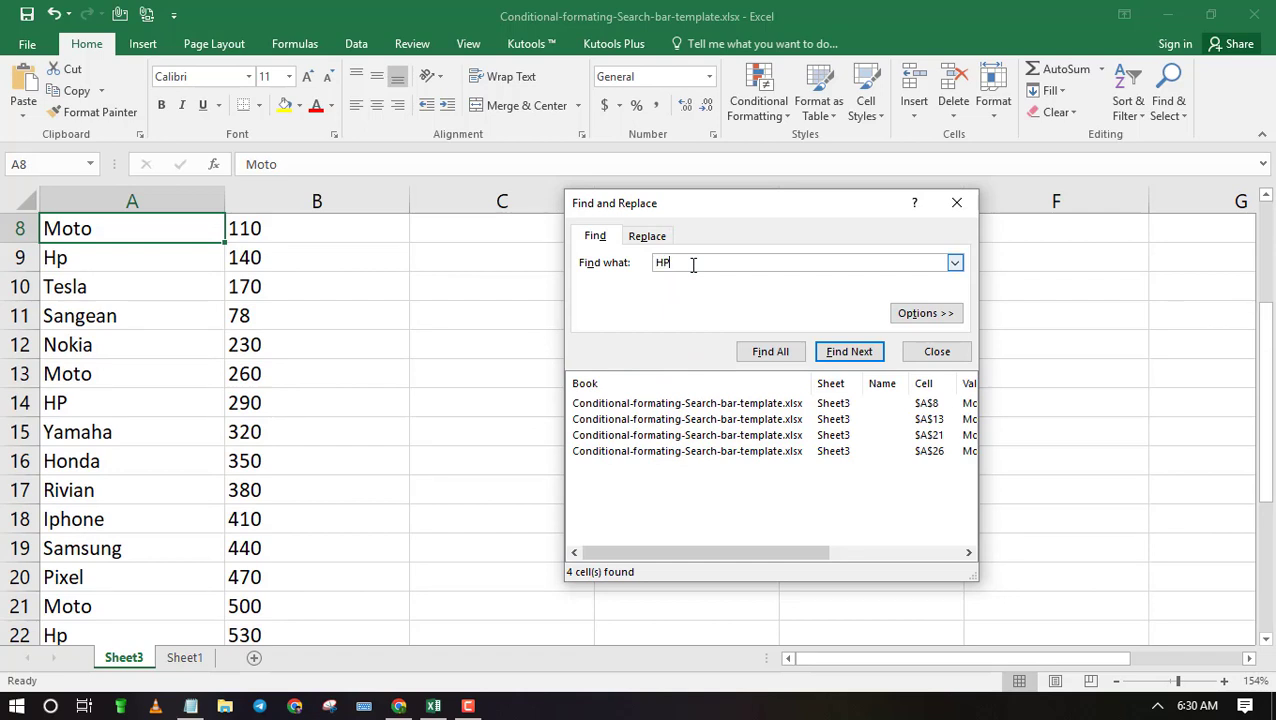
{"action": "left_click", "coordinate": [786, 352]}
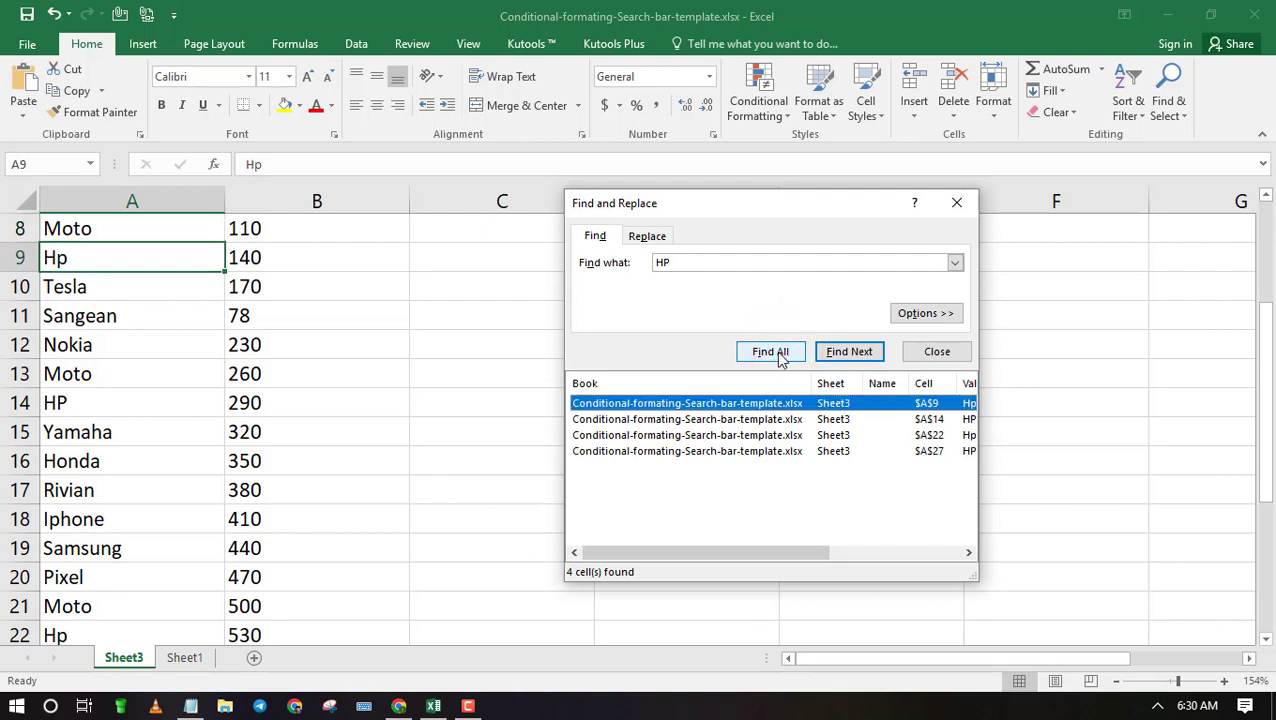
{"action": "left_click", "coordinate": [665, 419]}
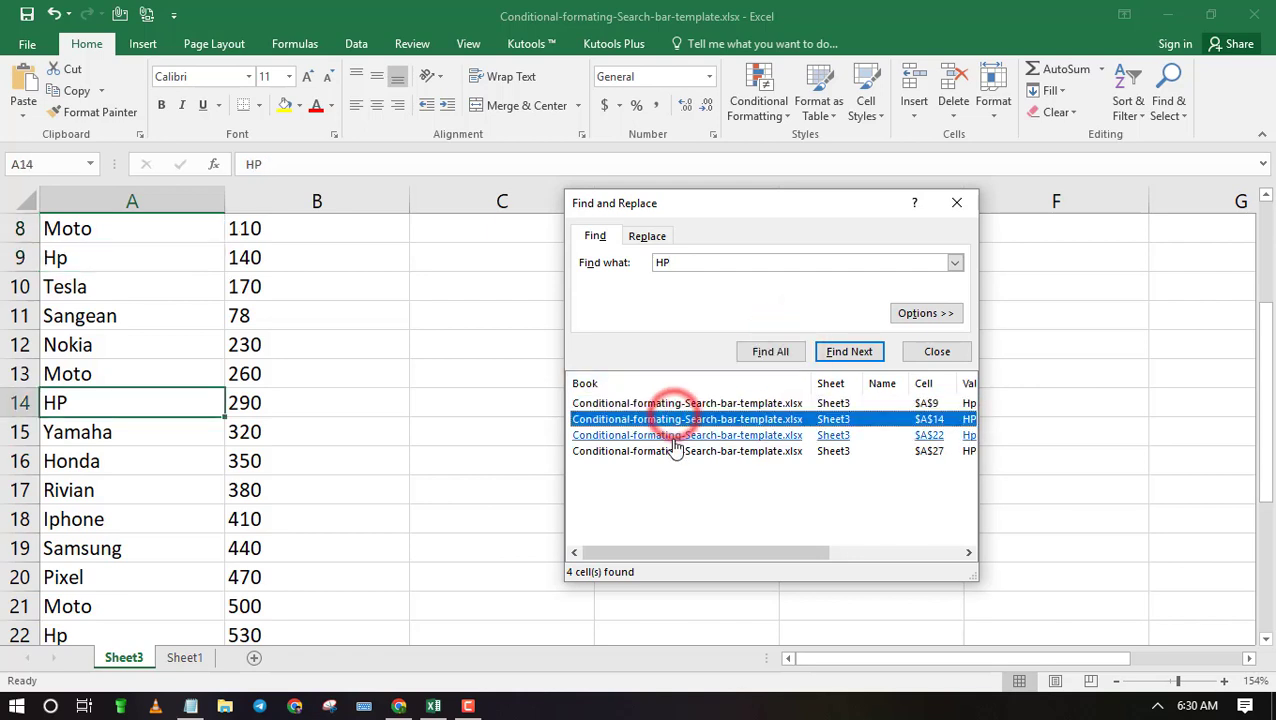
{"action": "left_click", "coordinate": [655, 436]}
{"action": "left_click", "coordinate": [660, 451]}
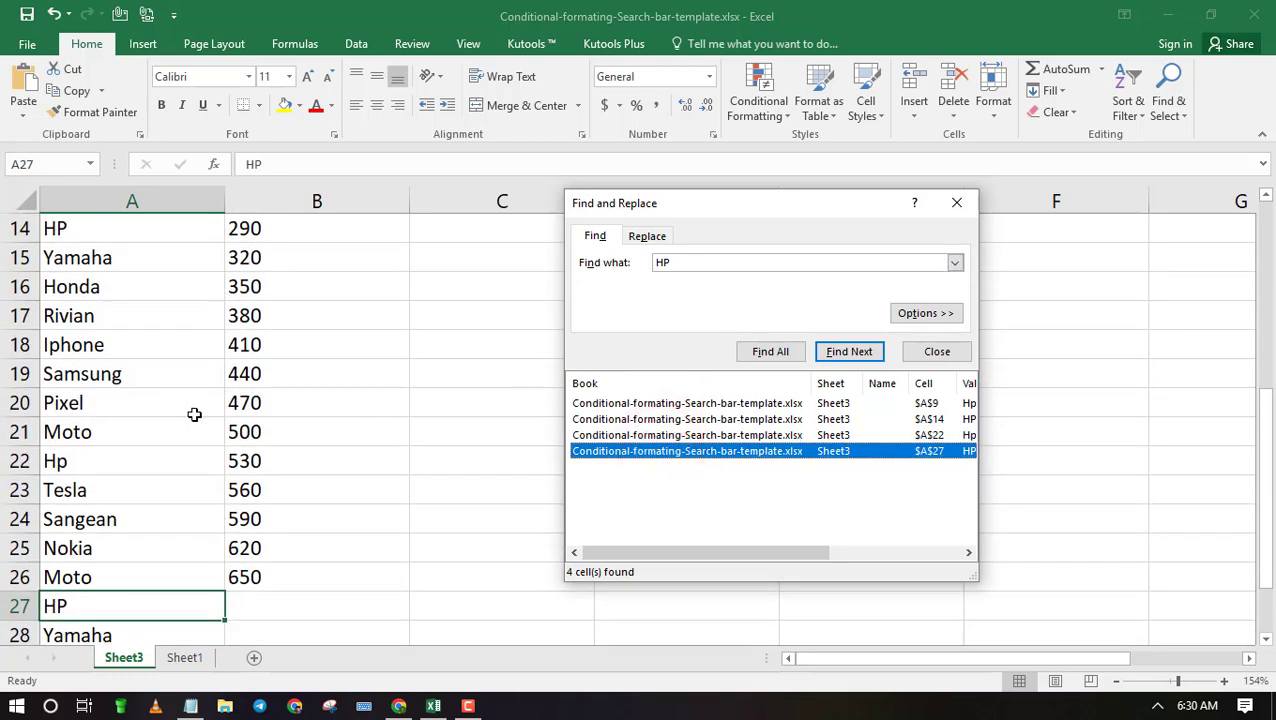
Change the product name in cell A21 to all-uppercase "MOTO"
{"action": "double_click", "coordinate": [115, 432]}
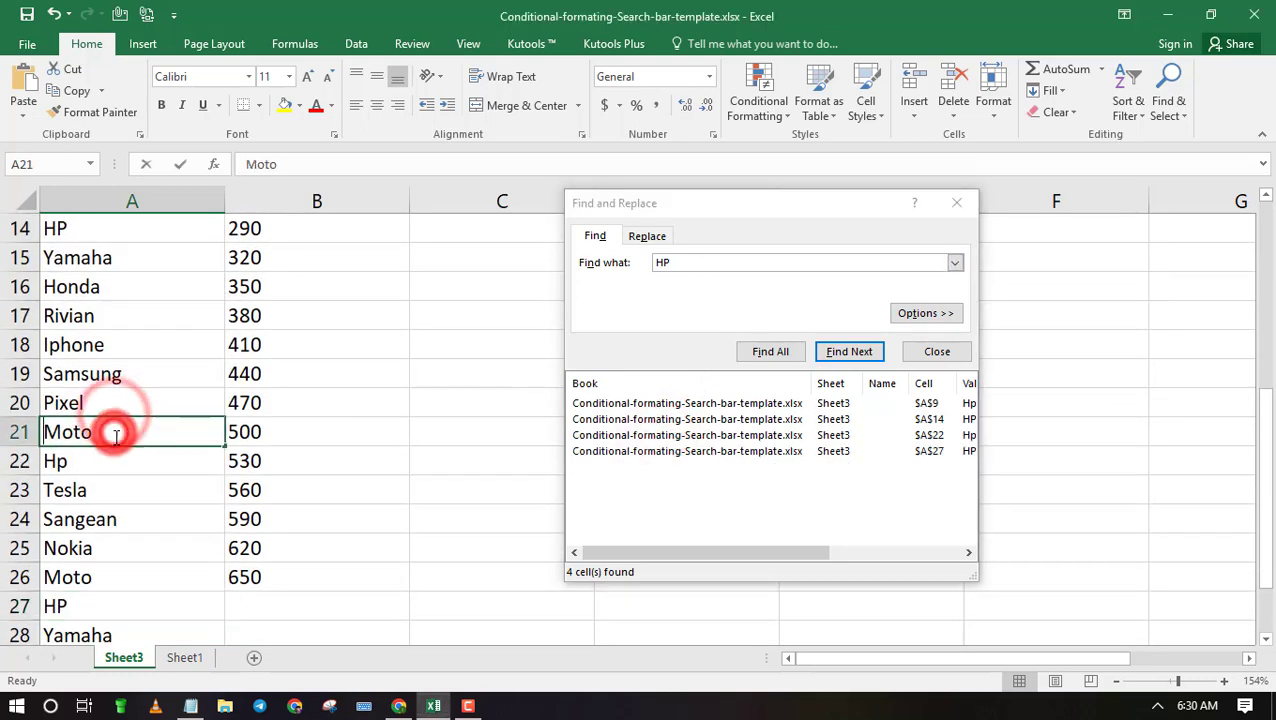
{"action": "key", "text": "BackSpace"}
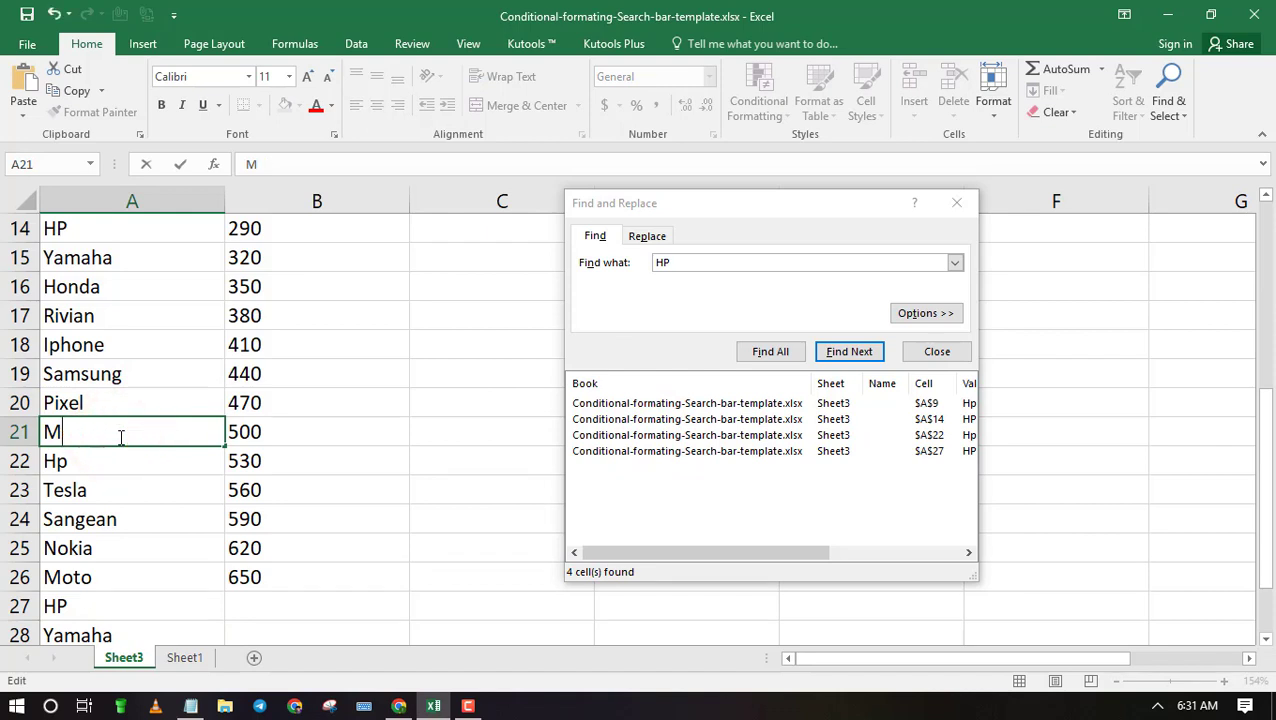
{"action": "type", "text": "o"}
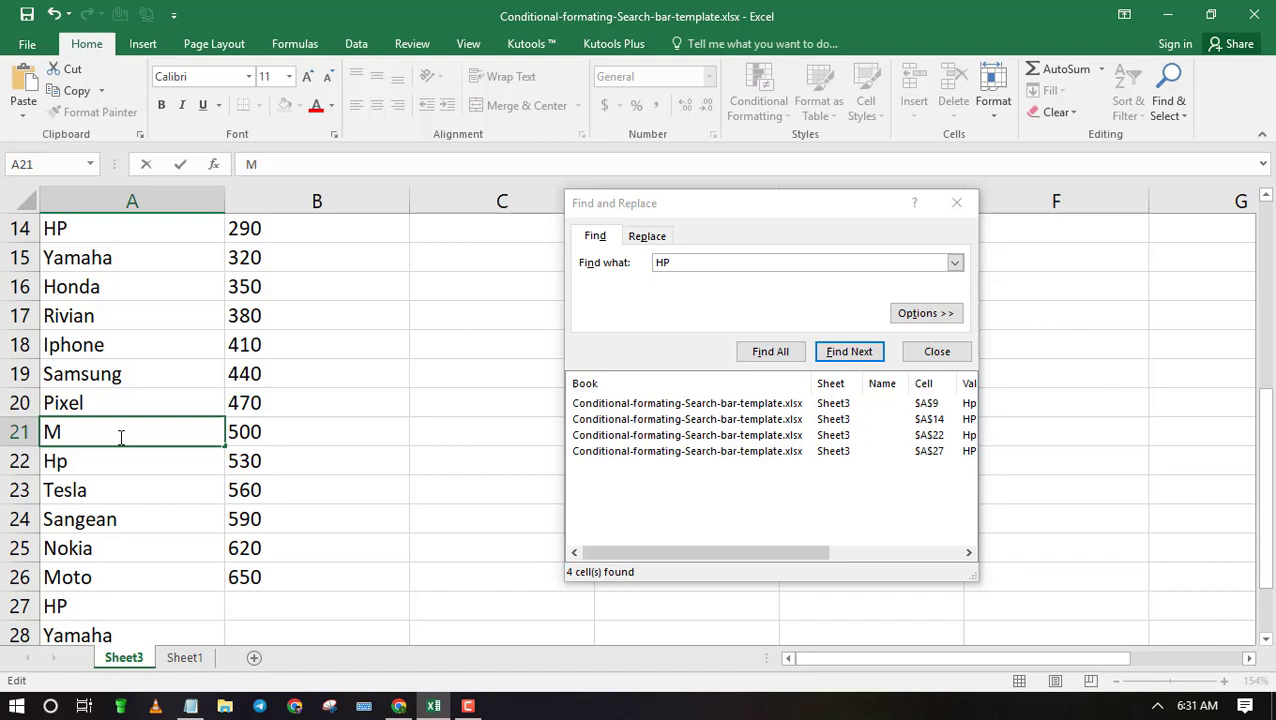
{"action": "type", "text": "O"}
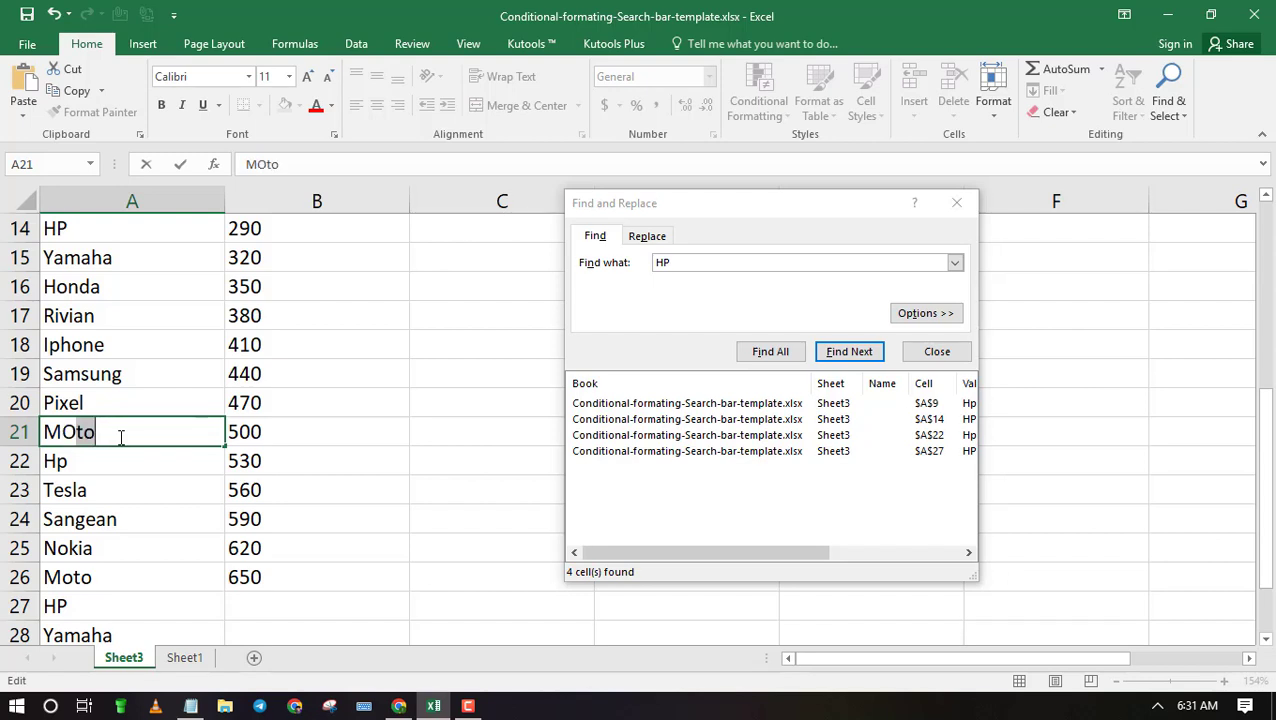
{"action": "type", "text": "TO"}
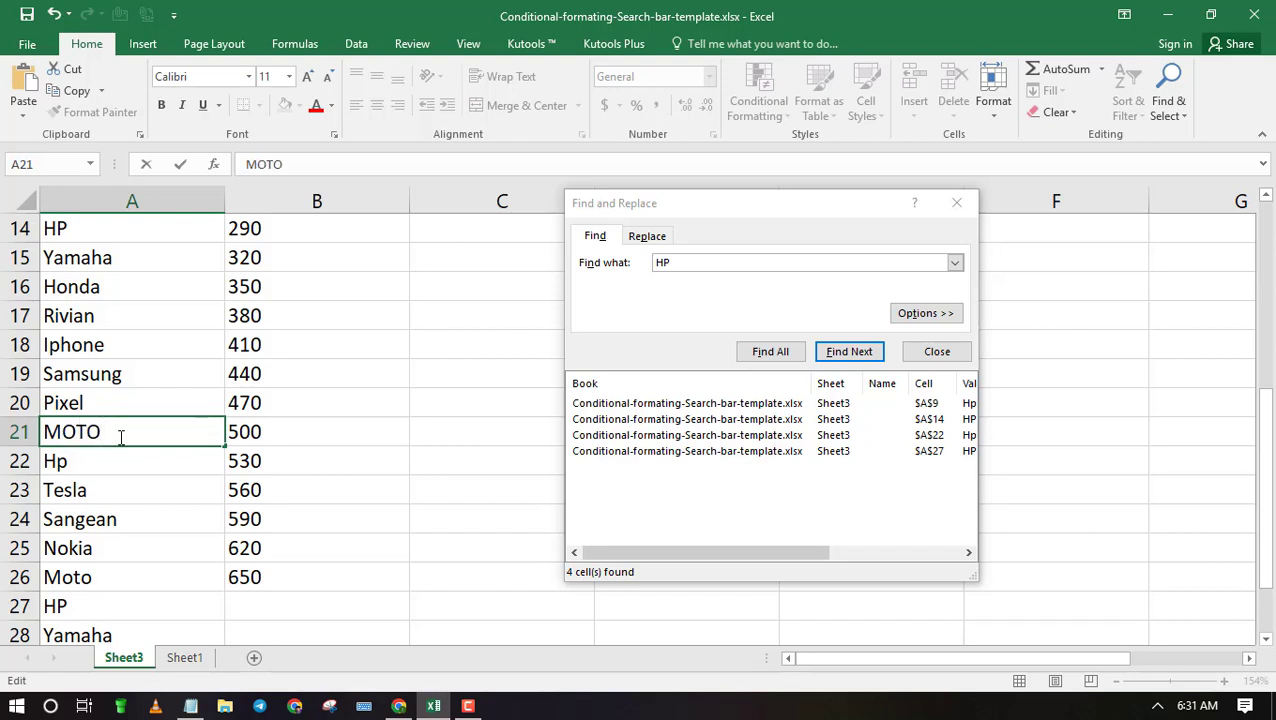
Find all cells containing lowercase "moto" with the Match case option enabled, and dismiss the resulting message
{"action": "left_click", "coordinate": [678, 265]}
{"action": "key", "text": "BackSpace"}
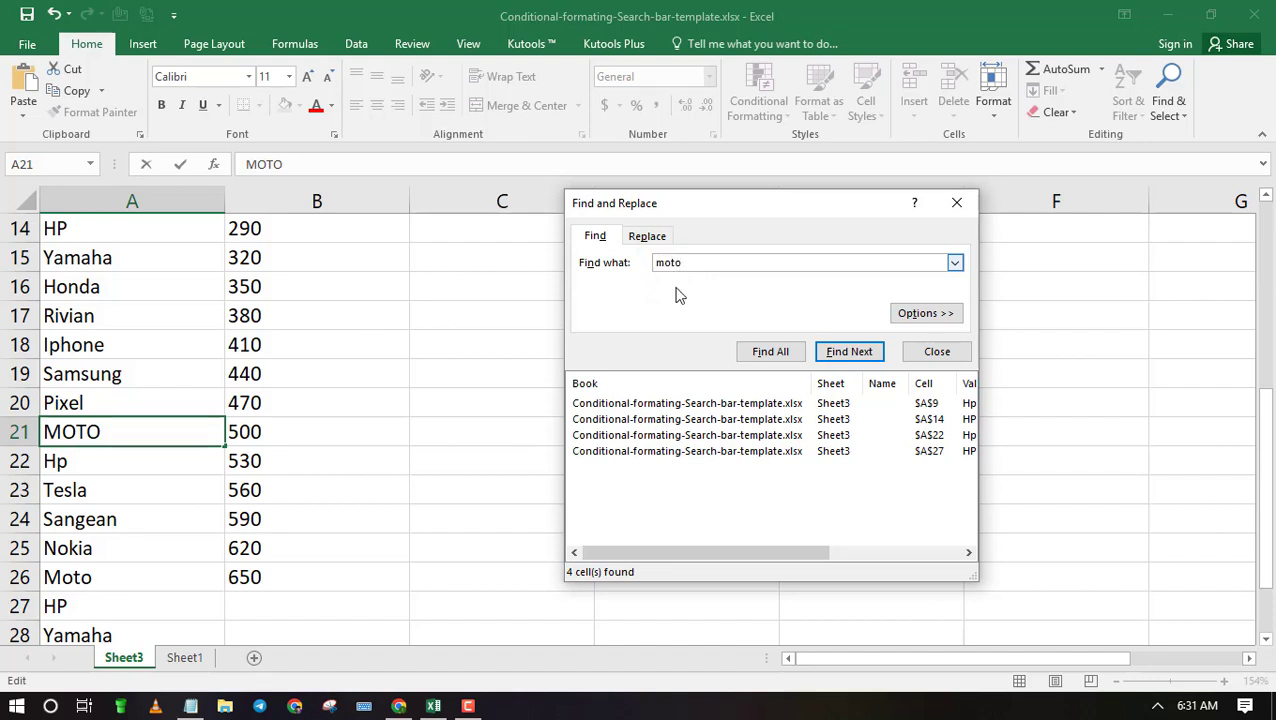
{"action": "left_click", "coordinate": [677, 295]}
{"action": "left_click", "coordinate": [925, 314]}
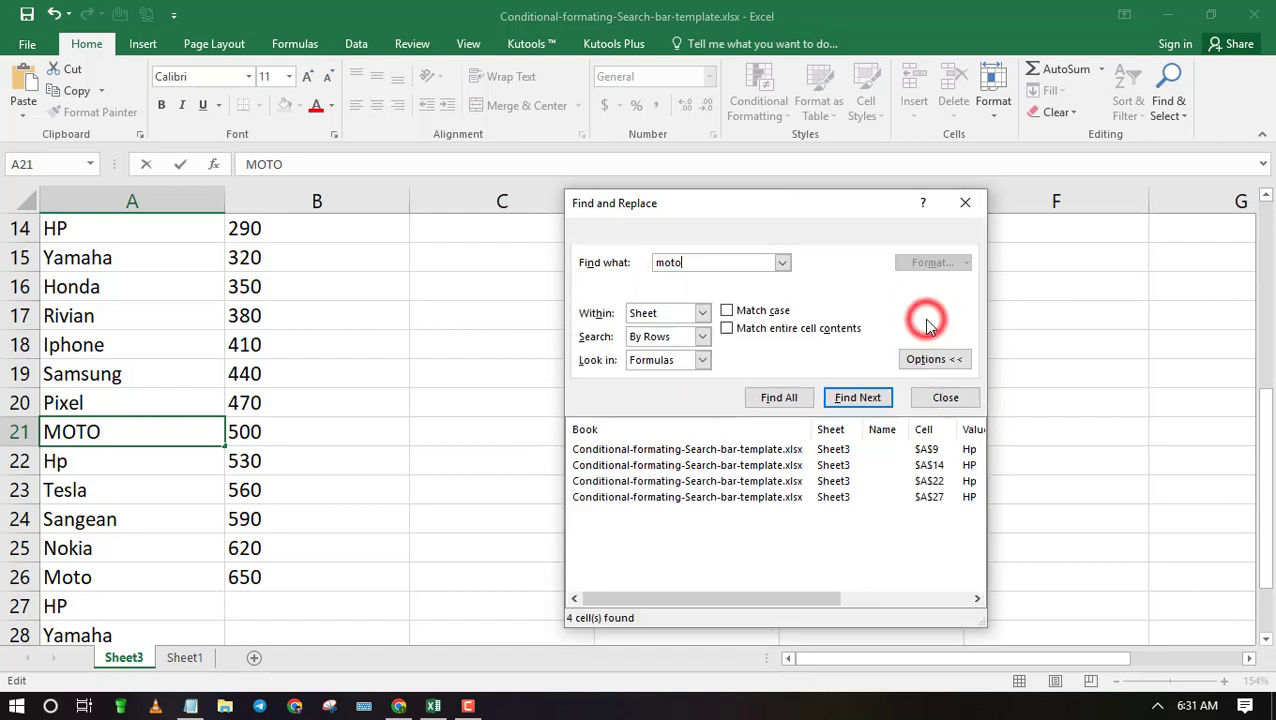
{"action": "left_click", "coordinate": [726, 311]}
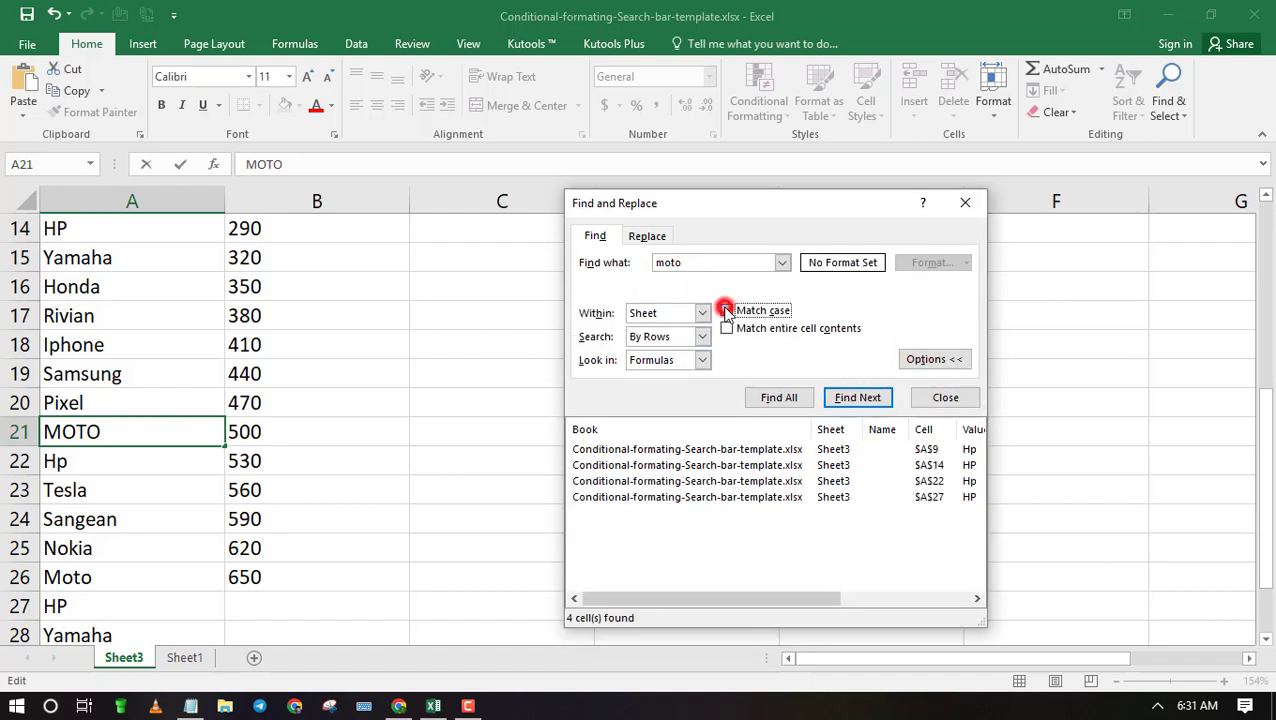
{"action": "left_click", "coordinate": [771, 398]}
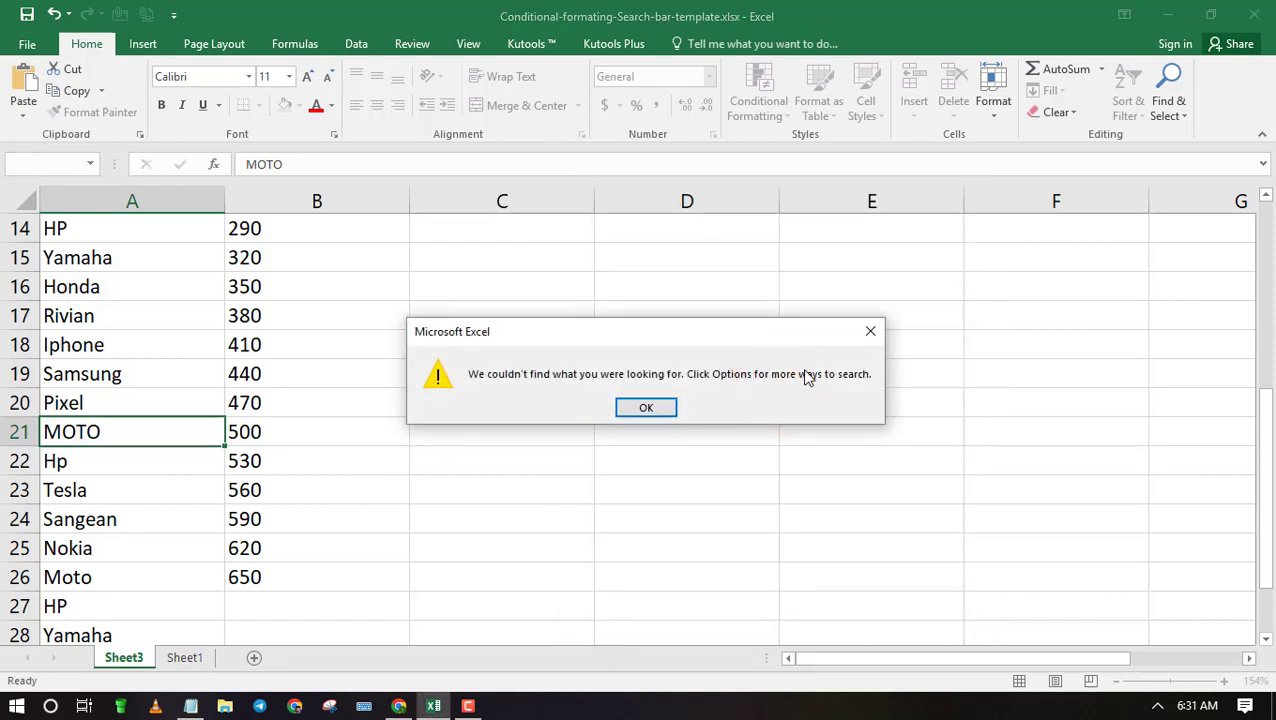
{"action": "left_click", "coordinate": [645, 407]}
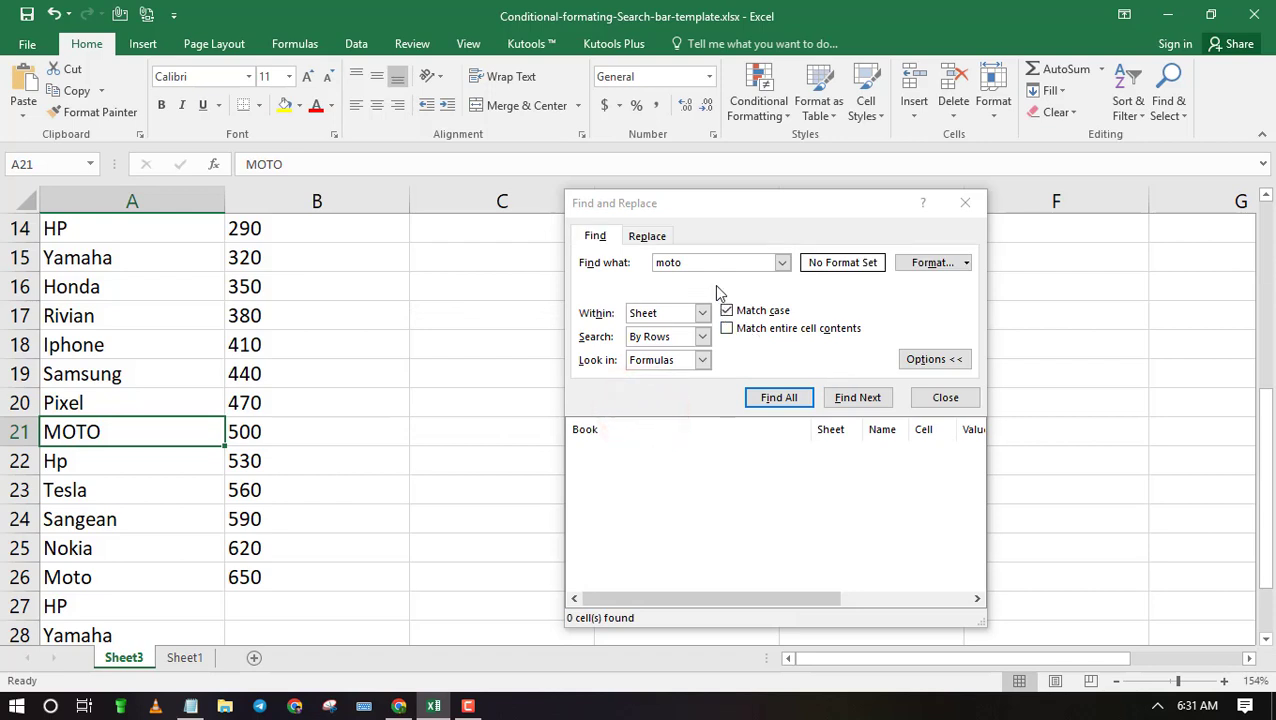
Find all case-sensitive matches for "MOTO" and jump from cell A18 to the match in A21 through the results list
{"action": "left_click", "coordinate": [690, 263]}
{"action": "key", "text": "BackSpace"}
{"action": "key", "text": "BackSpace"}
{"action": "key", "text": "BackSpace"}
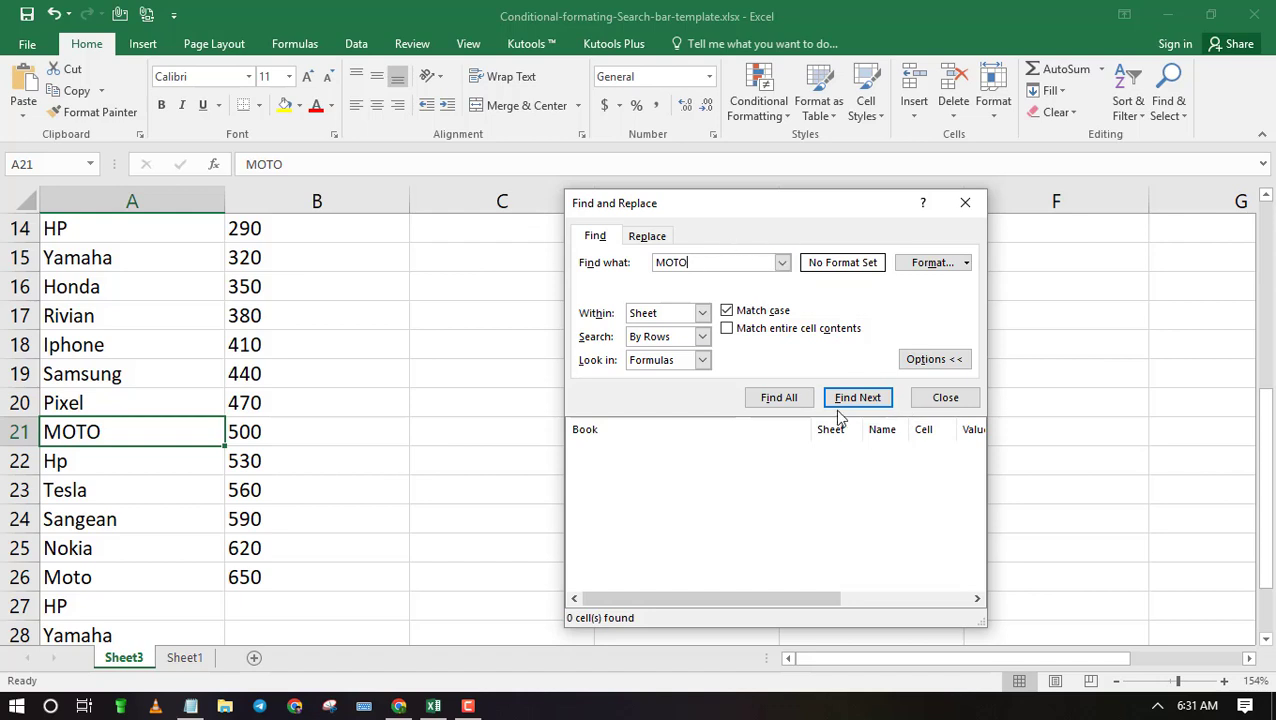
{"action": "left_click", "coordinate": [778, 398]}
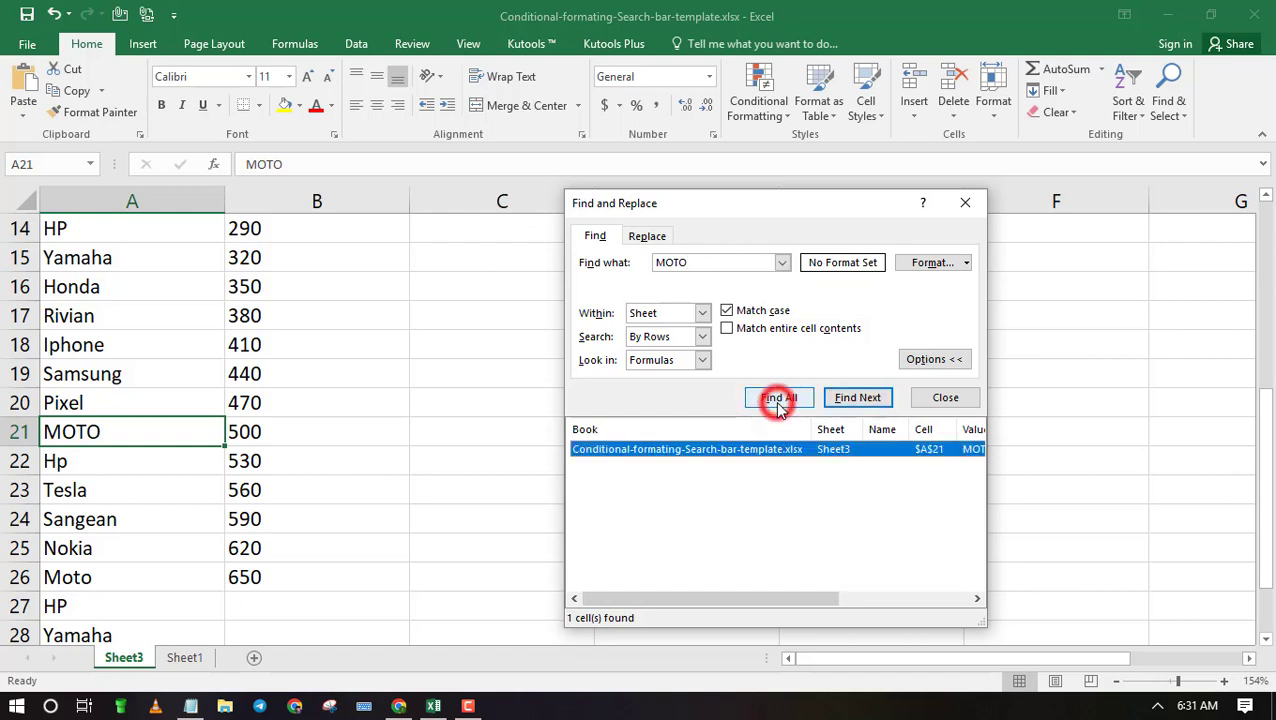
{"action": "left_click", "coordinate": [695, 450]}
{"action": "left_click", "coordinate": [88, 350]}
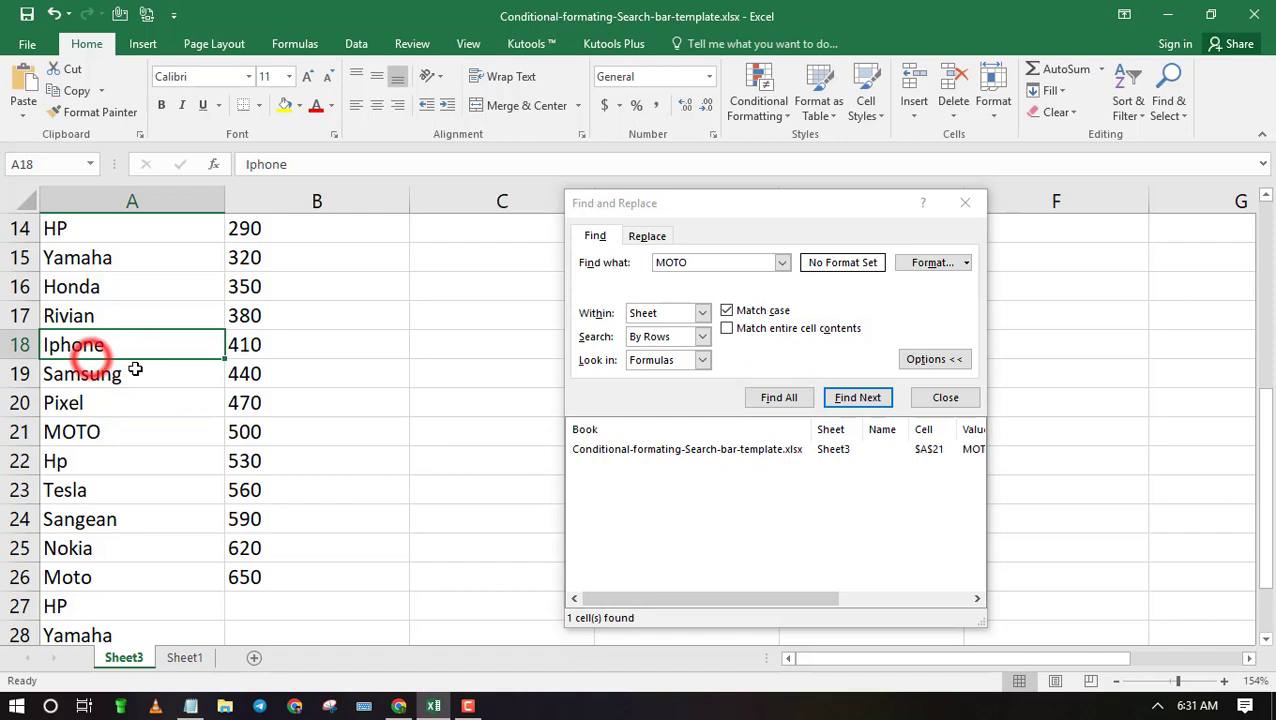
{"action": "left_click", "coordinate": [683, 452]}
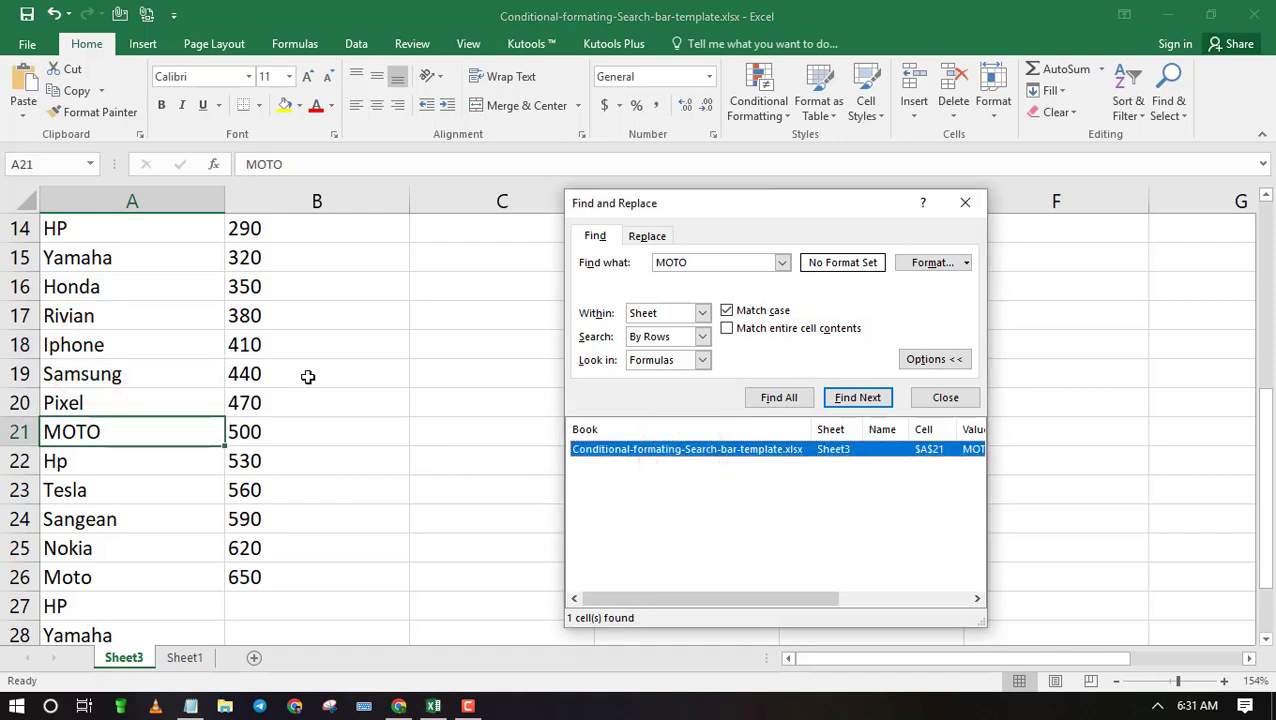
Find all cells that match "Moto" with exact case
{"action": "left_click", "coordinate": [701, 263]}
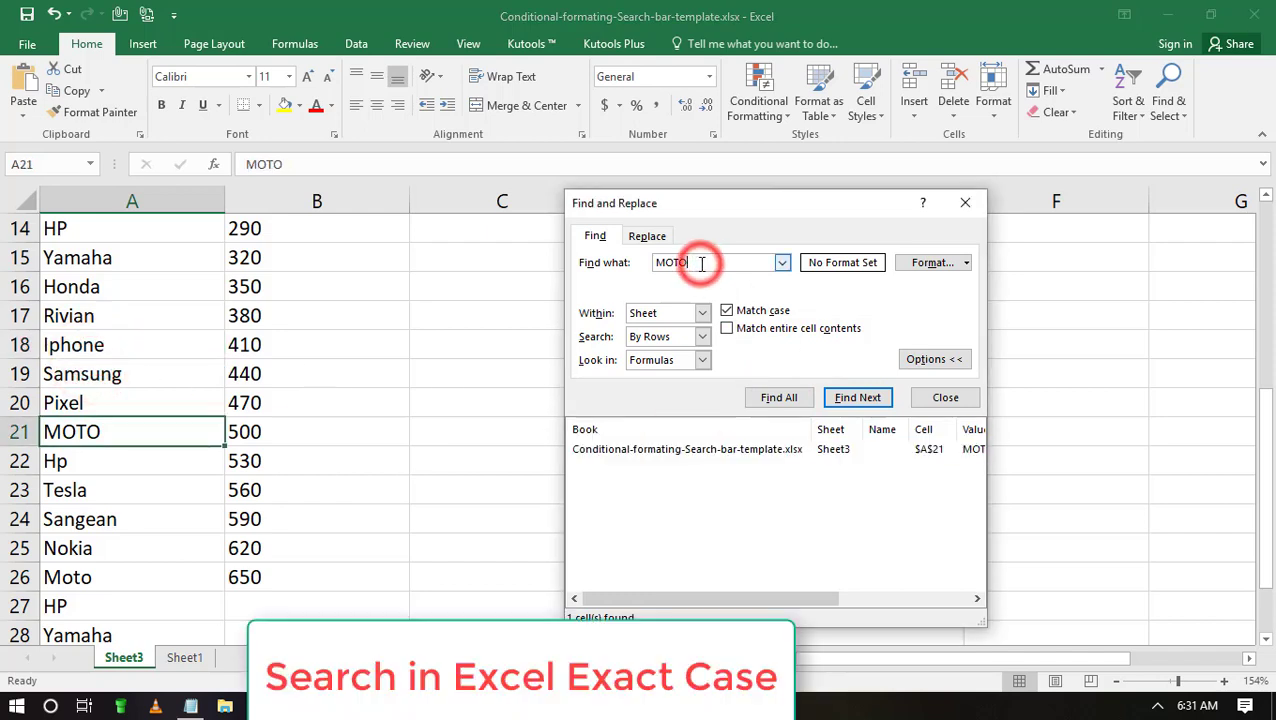
{"action": "key", "text": "BackSpace"}
{"action": "key", "text": "BackSpace"}
{"action": "key", "text": "BackSpace"}
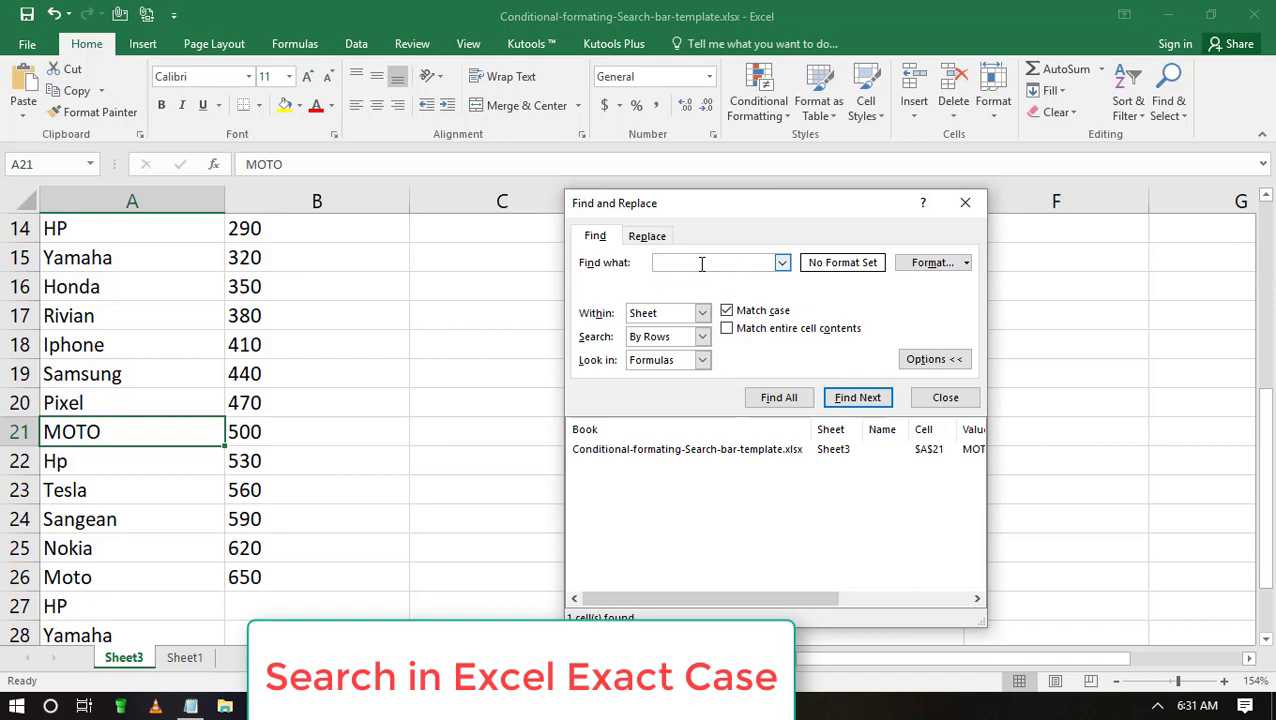
{"action": "type", "text": "oto"}
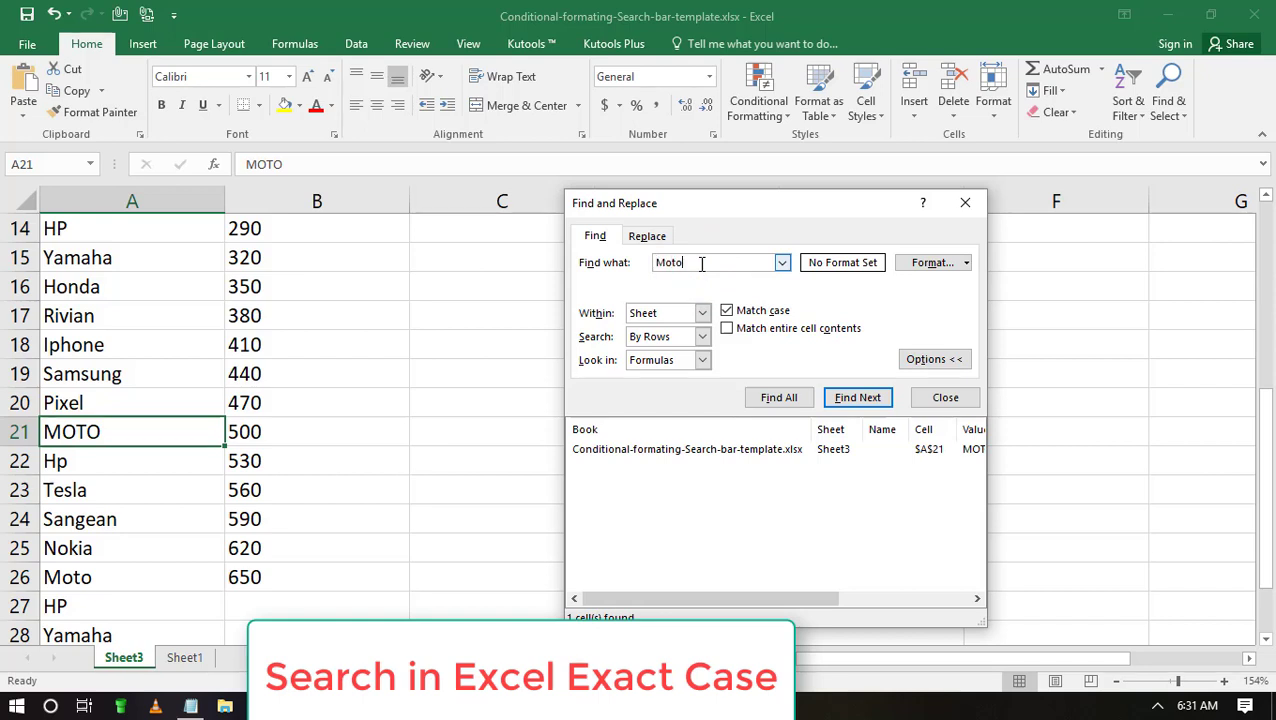
{"action": "left_click", "coordinate": [779, 398]}
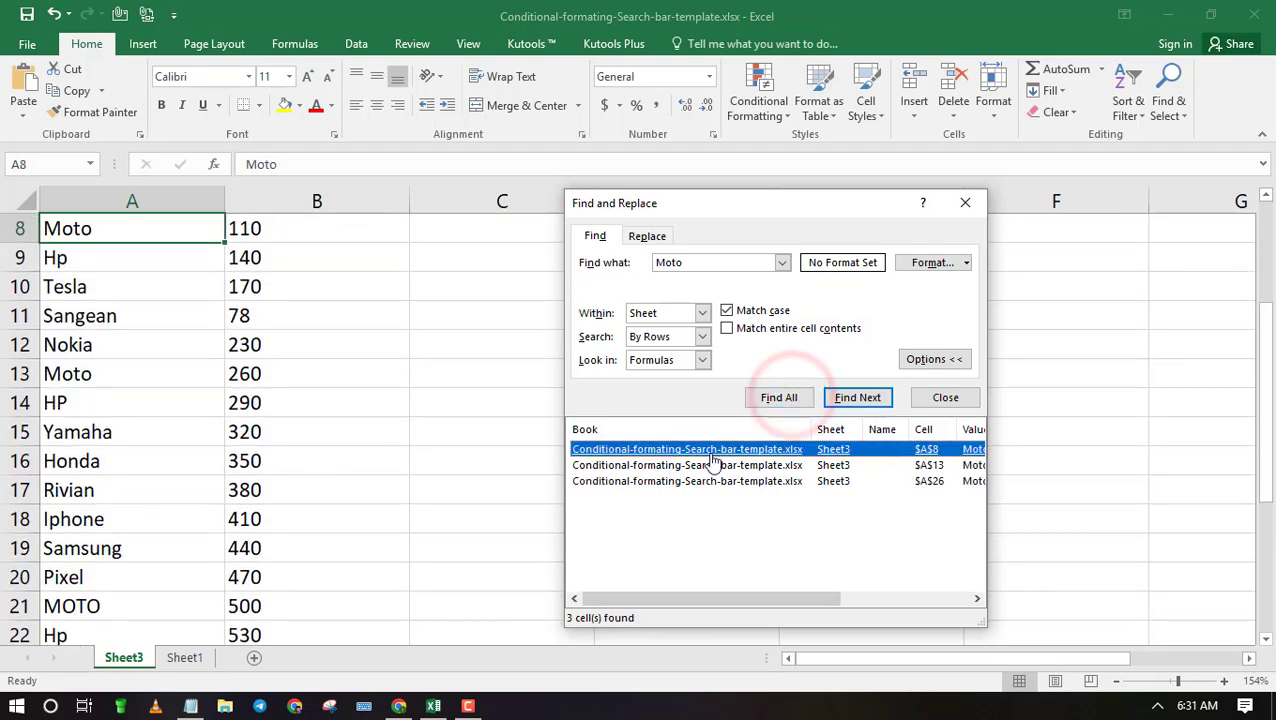
Go to the "Moto" matches in A13 and A26 from the search results, and close Find and Replace
{"action": "left_click", "coordinate": [694, 466]}
{"action": "left_click", "coordinate": [692, 481]}
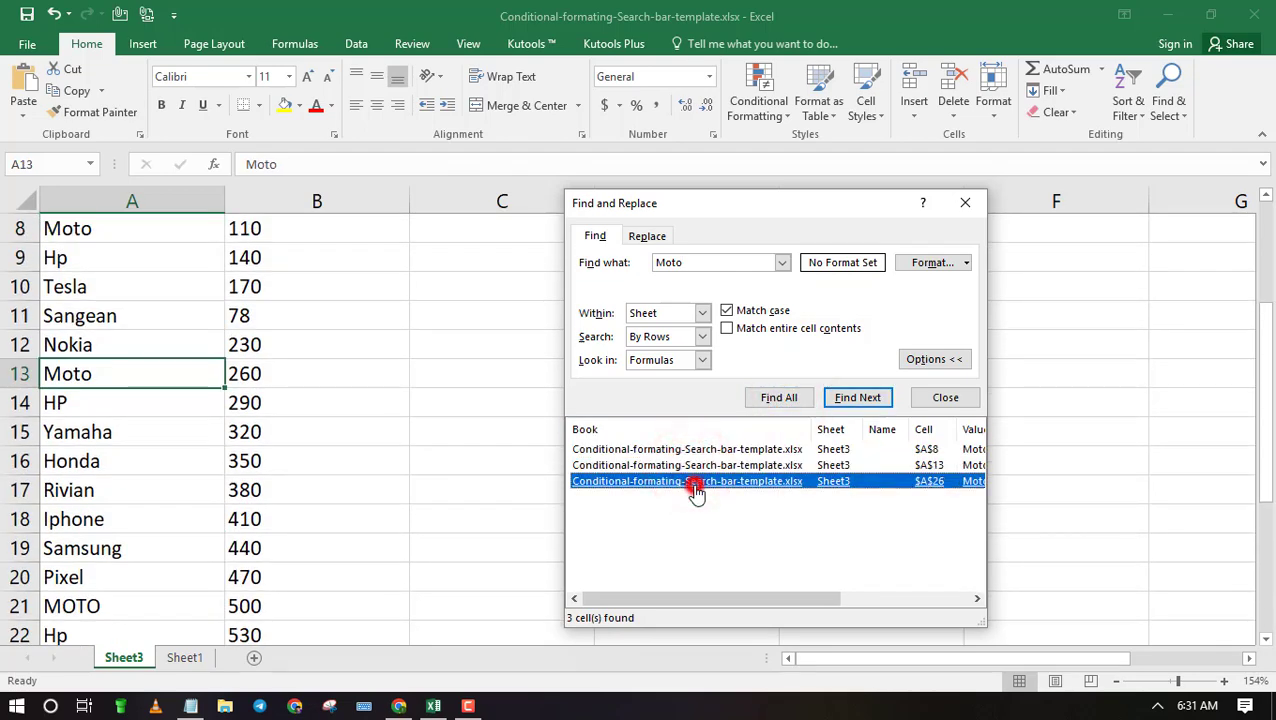
{"action": "left_click", "coordinate": [964, 204]}
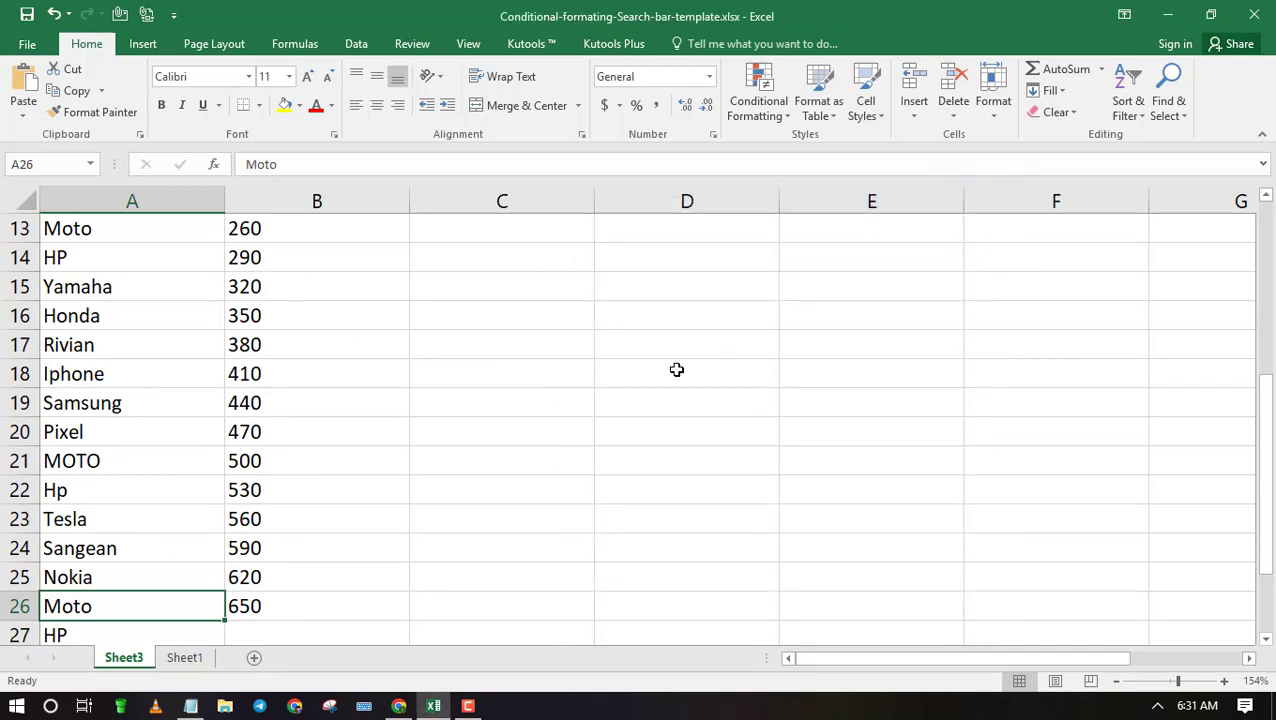
Reopen Find and Replace, find all case-sensitive matches for "Moto", and go to the results in A13 and A26
{"action": "key", "text": "ctrl+f"}
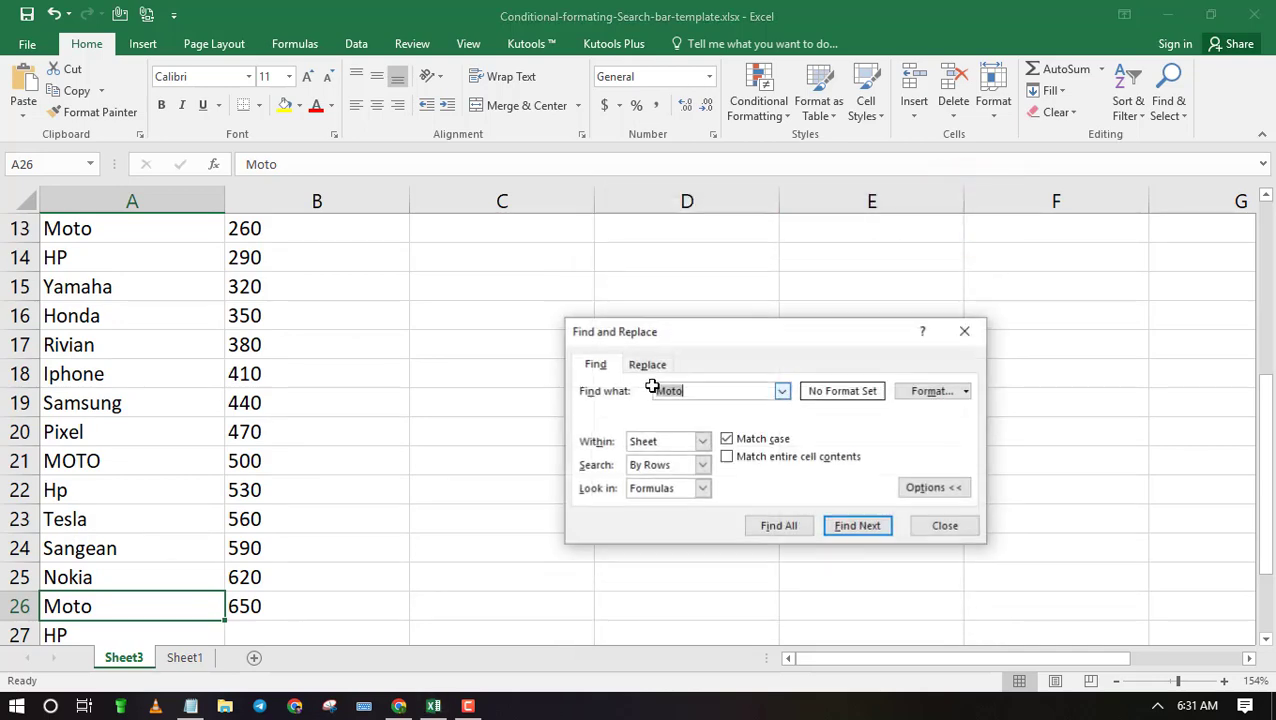
{"action": "left_click", "coordinate": [968, 334]}
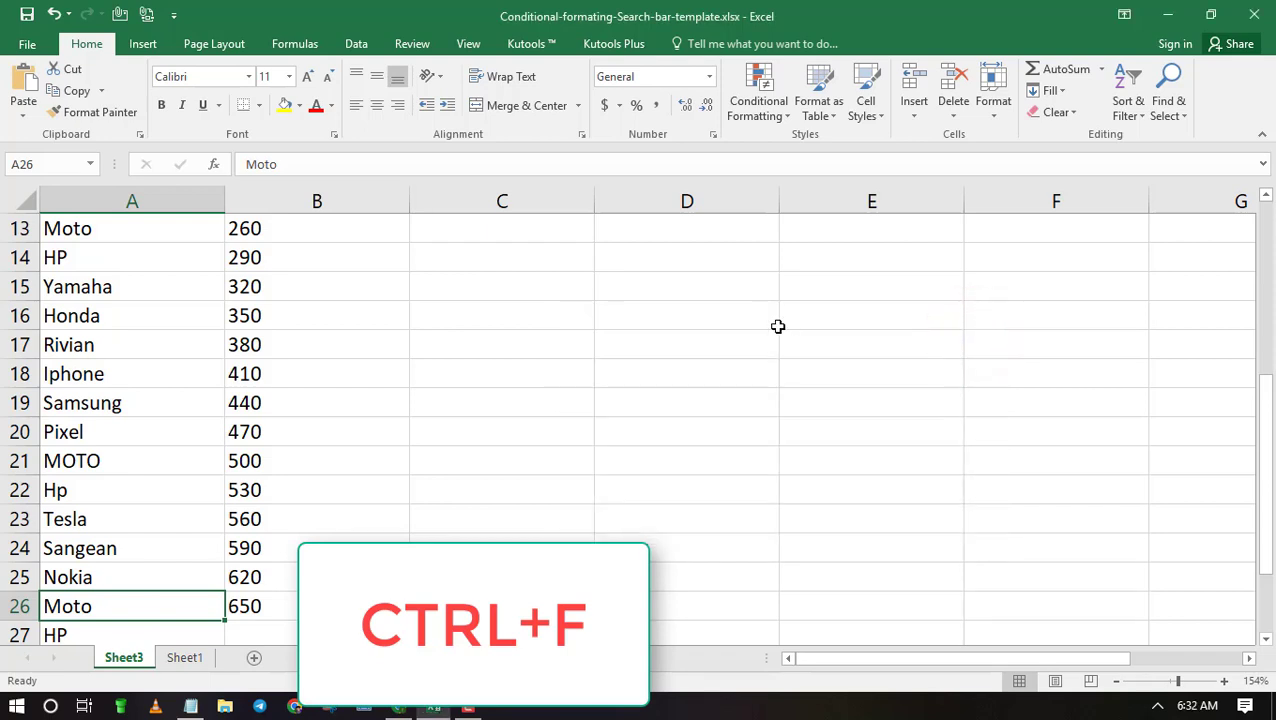
{"action": "key", "text": "ctrl+f"}
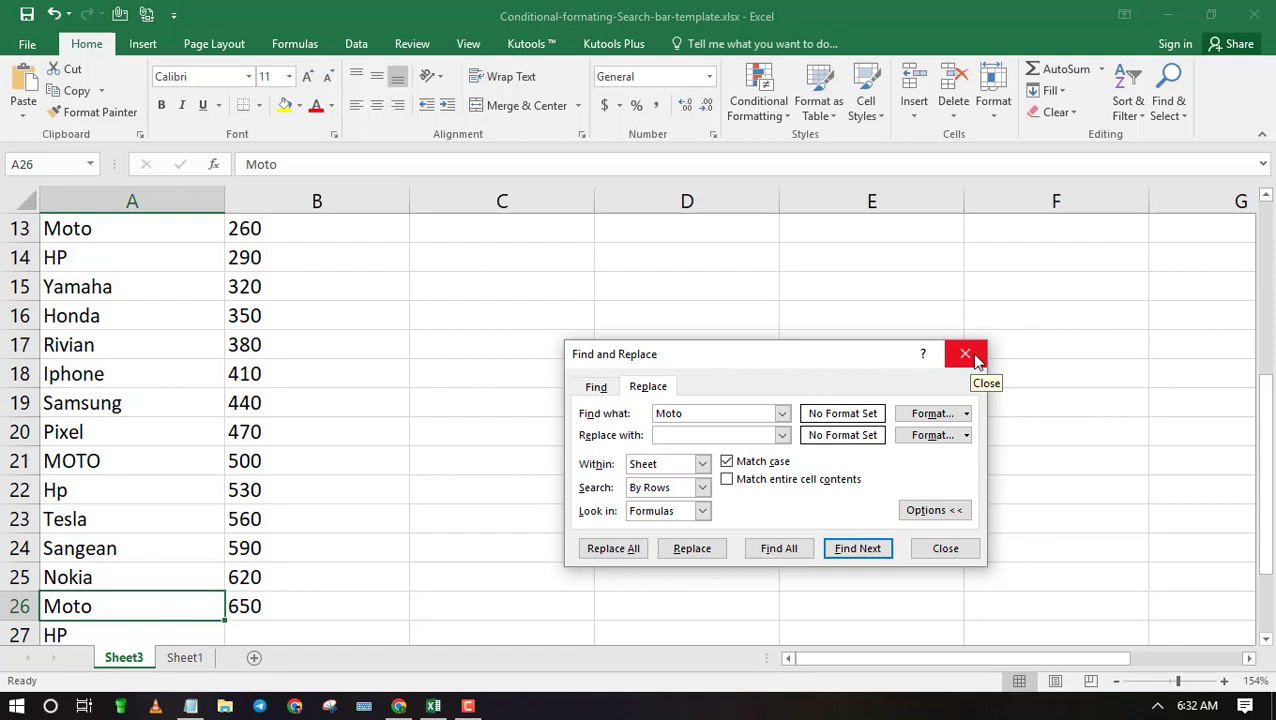
{"action": "left_click", "coordinate": [778, 548]}
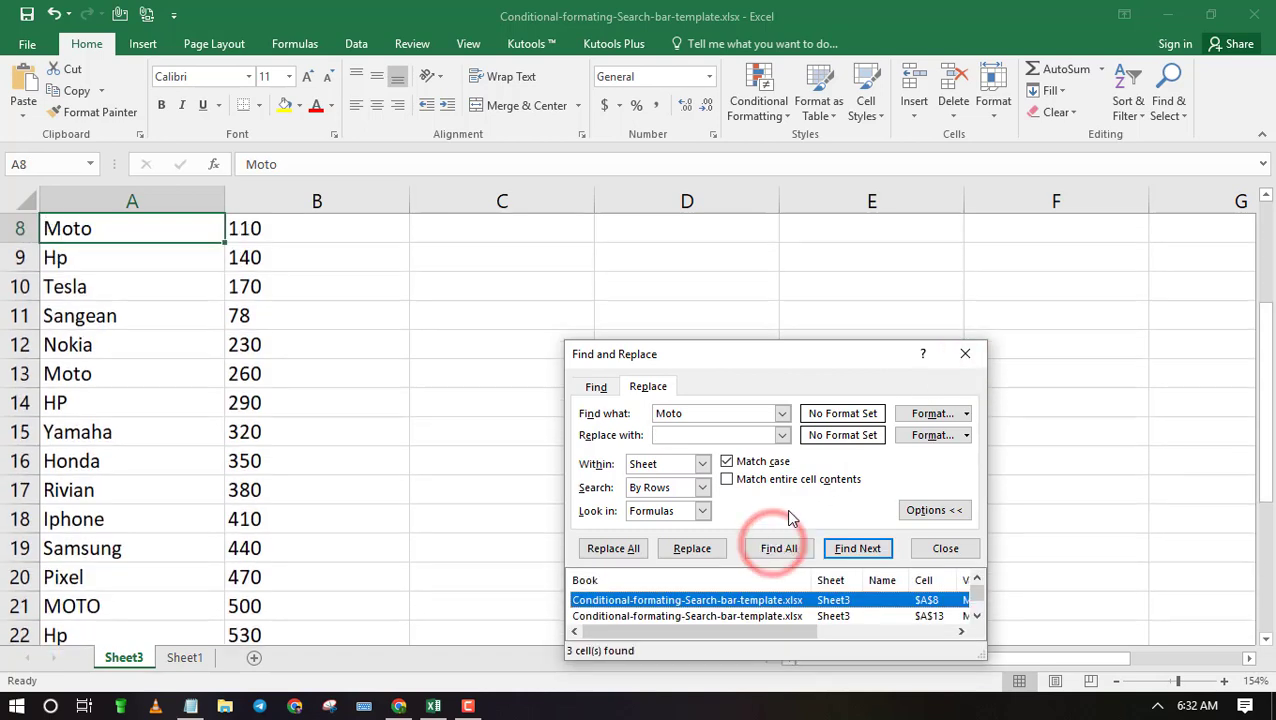
{"action": "left_click", "coordinate": [712, 616]}
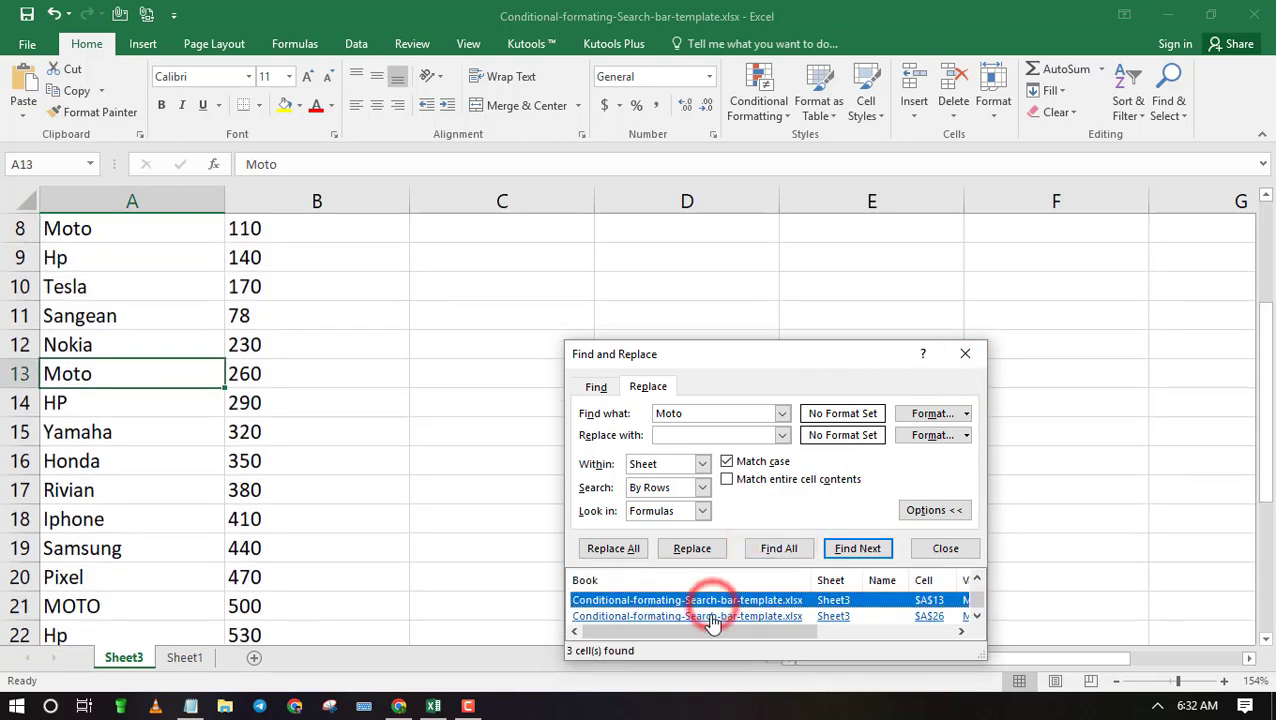
{"action": "left_click", "coordinate": [712, 616]}
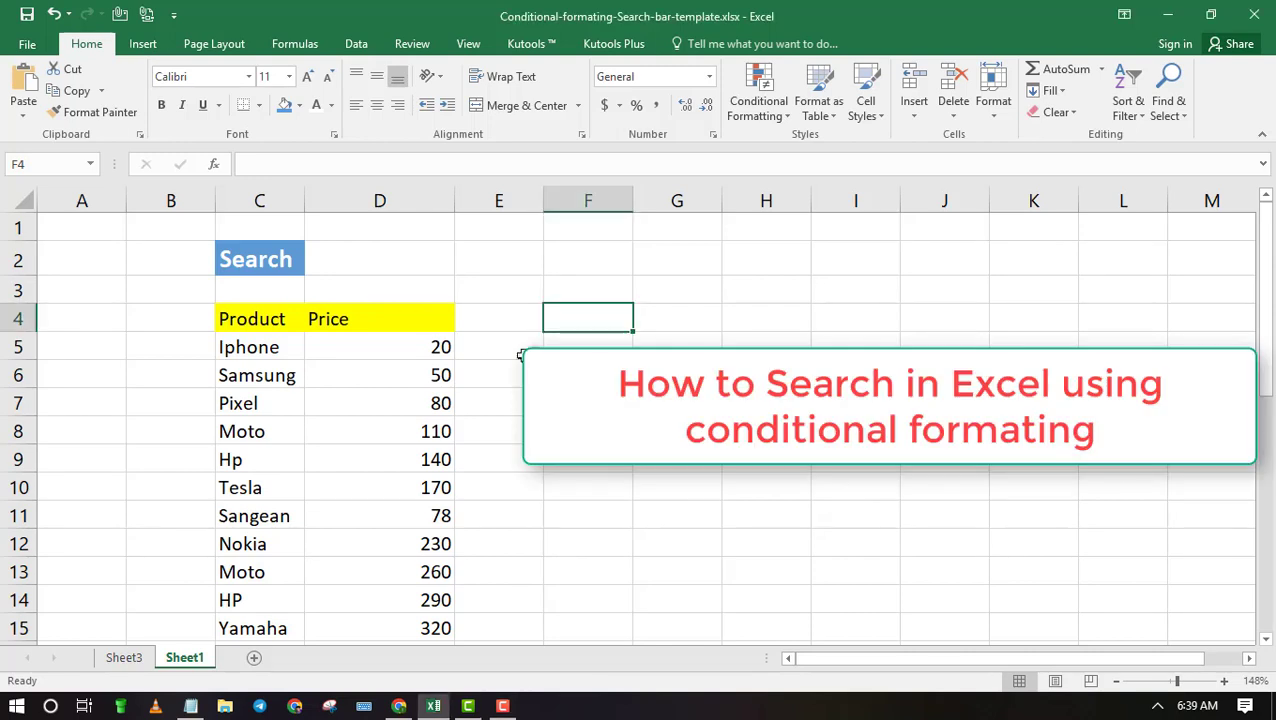
Start a new conditional formatting rule for the Product and Price table from C4 down, using a formula to determine which cells to format
{"action": "left_click", "coordinate": [266, 319]}
{"action": "left_click", "coordinate": [458, 347]}
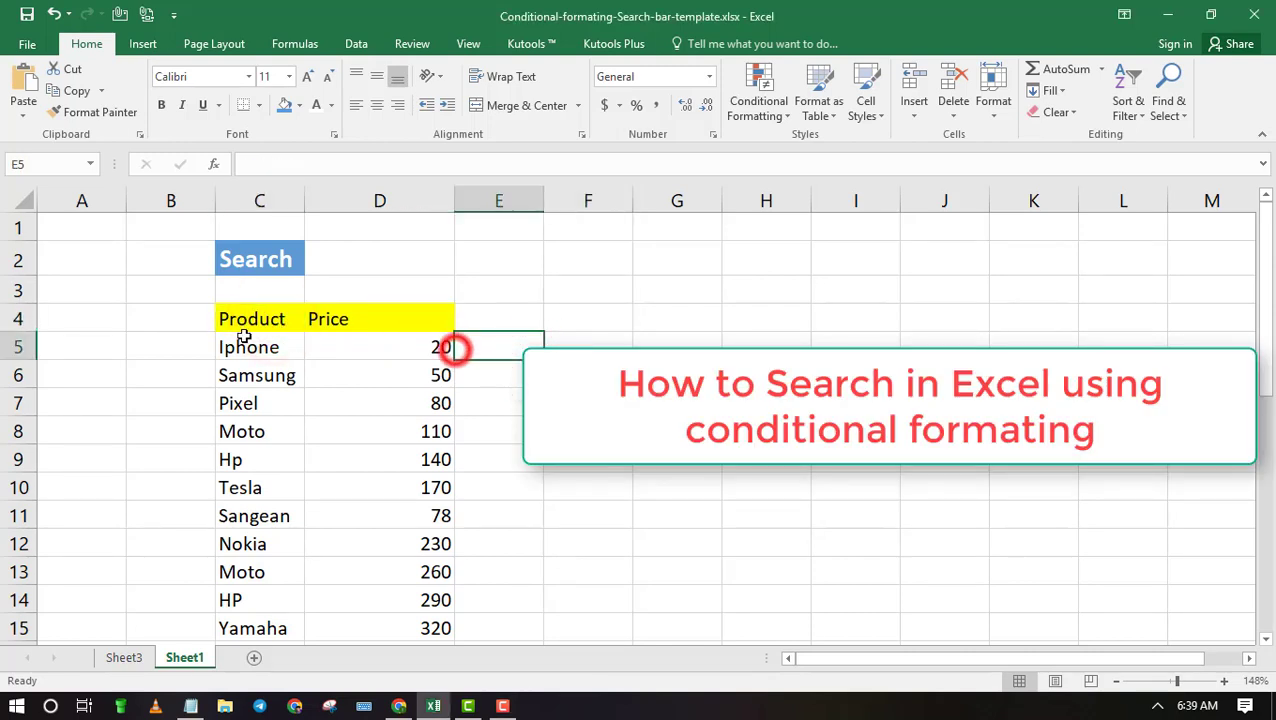
{"action": "left_click_drag", "start_coordinate": [252, 328], "coordinate": [400, 596]}
{"action": "scroll", "coordinate": [595, 552], "scroll_direction": "up", "scroll_amount": 5}
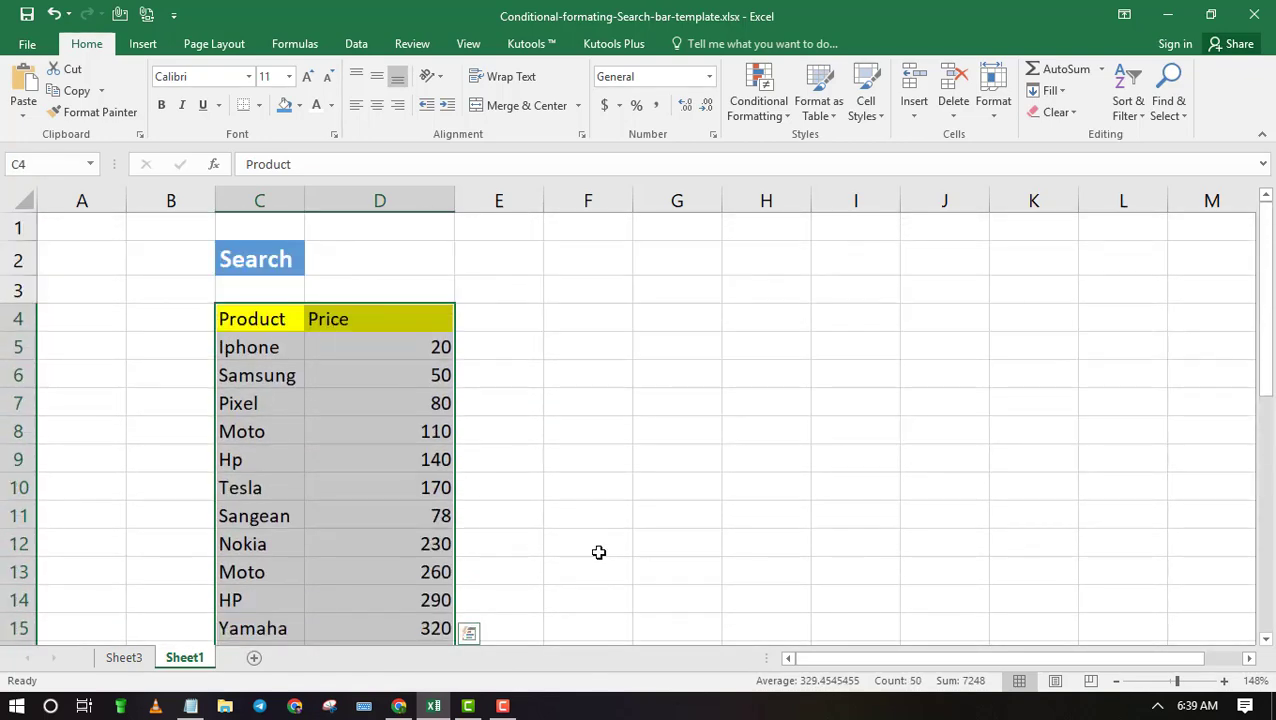
{"action": "left_click", "coordinate": [787, 118]}
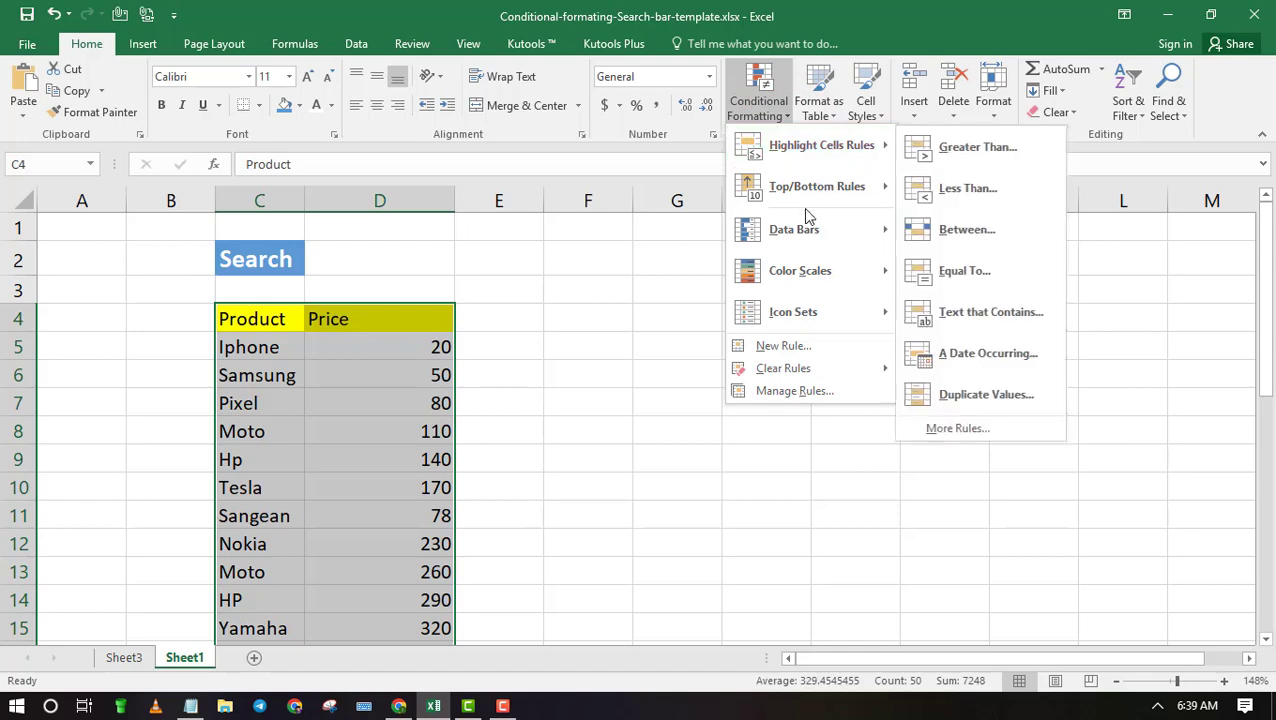
{"action": "left_click", "coordinate": [783, 346]}
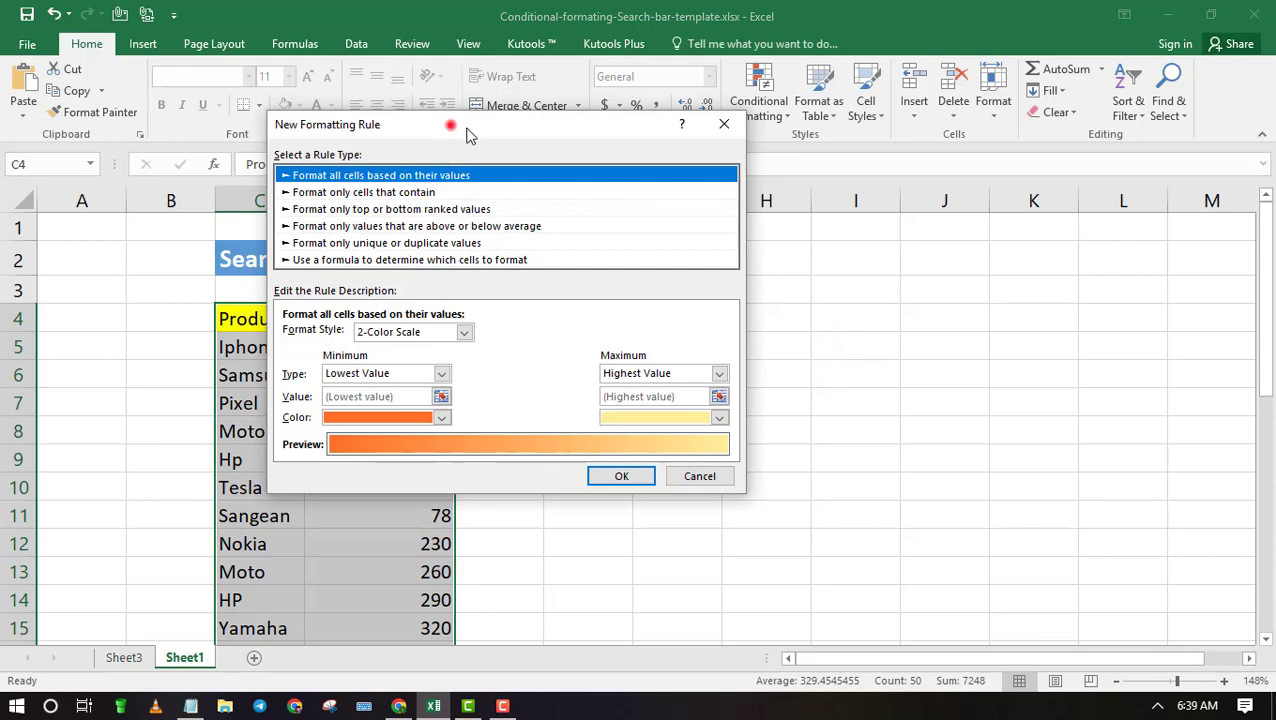
{"action": "left_click_drag", "start_coordinate": [470, 133], "coordinate": [690, 172]}
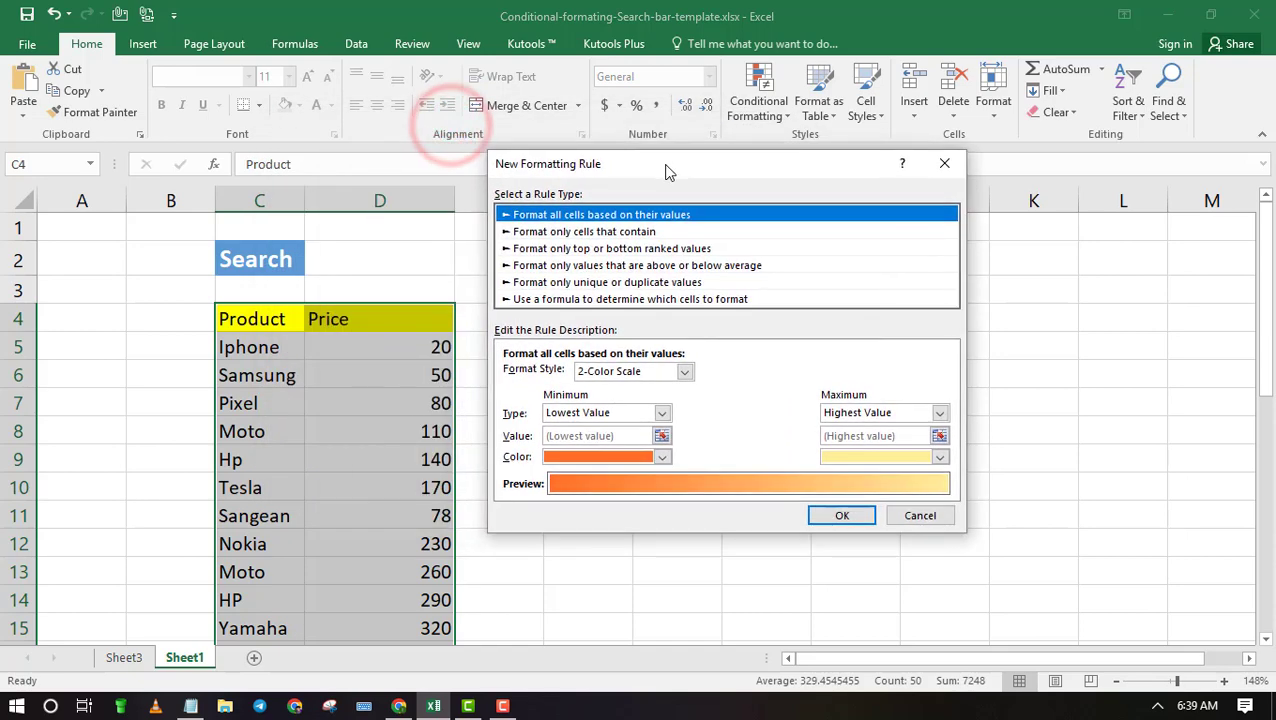
{"action": "left_click", "coordinate": [612, 299]}
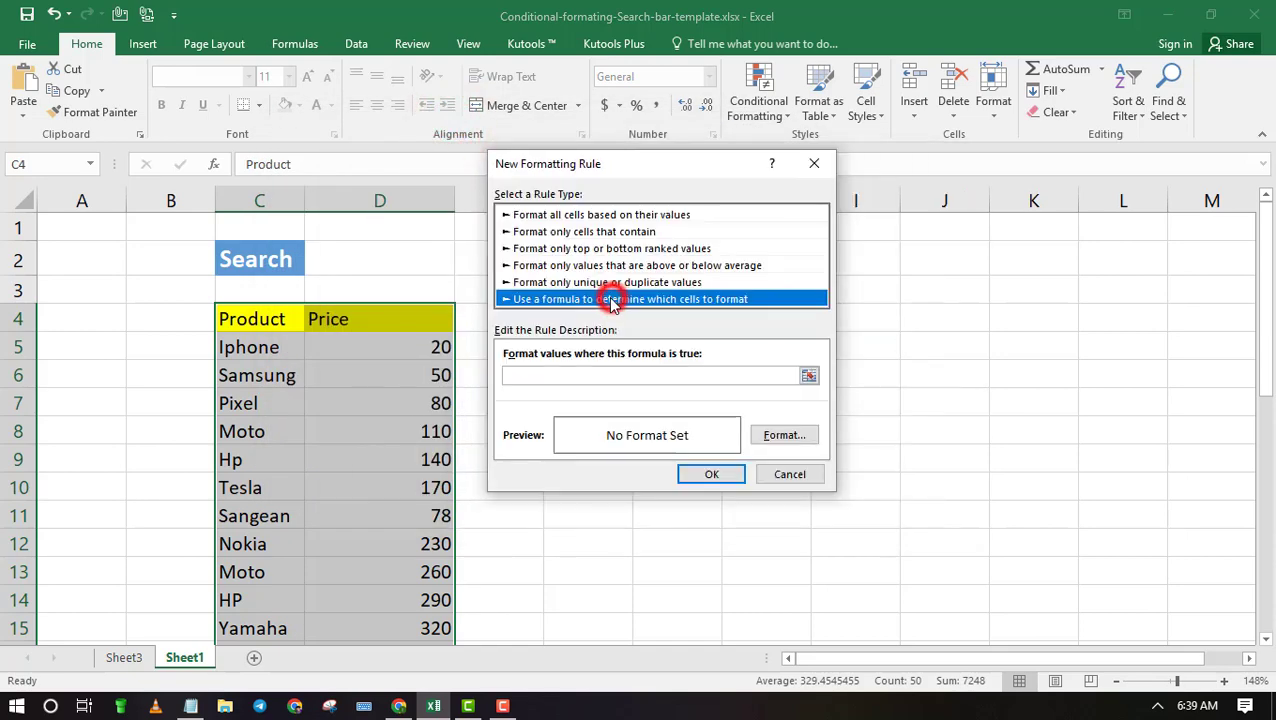
Enter =ISNUMBER(SEARCH($D$2,C4)) as the formula of the new formatting rule
{"action": "left_click", "coordinate": [519, 375]}
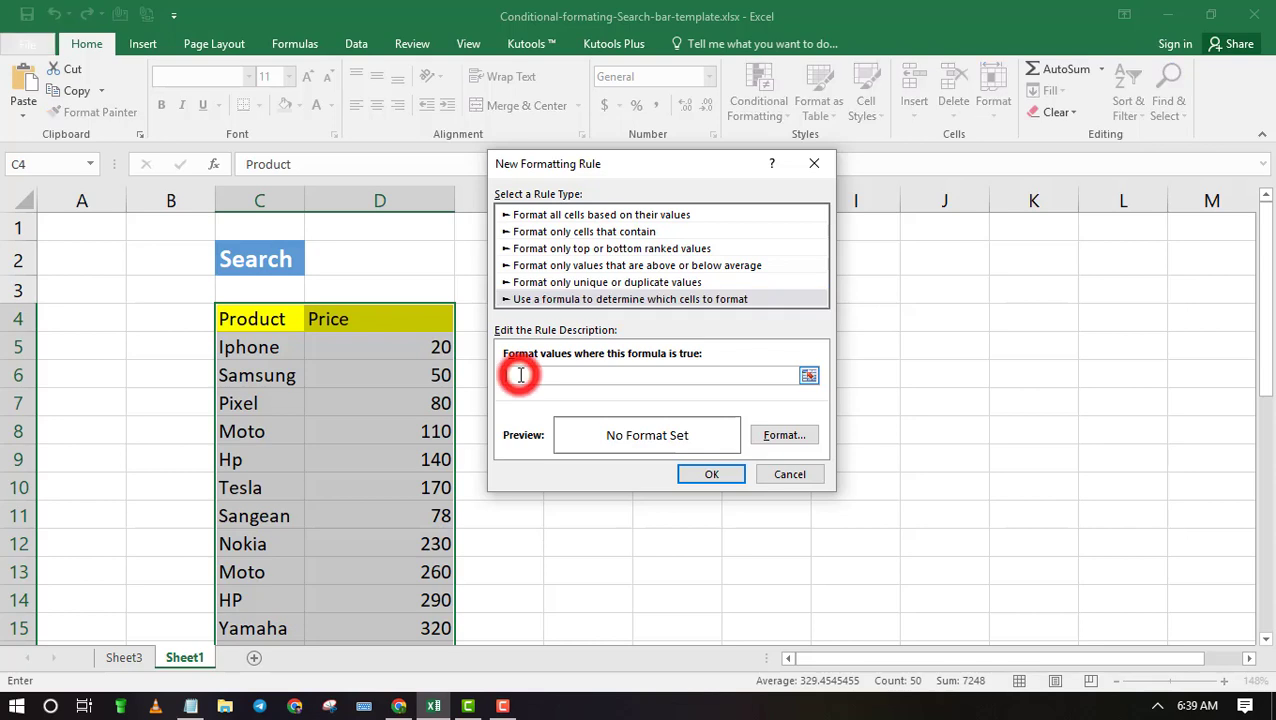
{"action": "right_click", "coordinate": [519, 375]}
{"action": "left_click", "coordinate": [541, 431]}
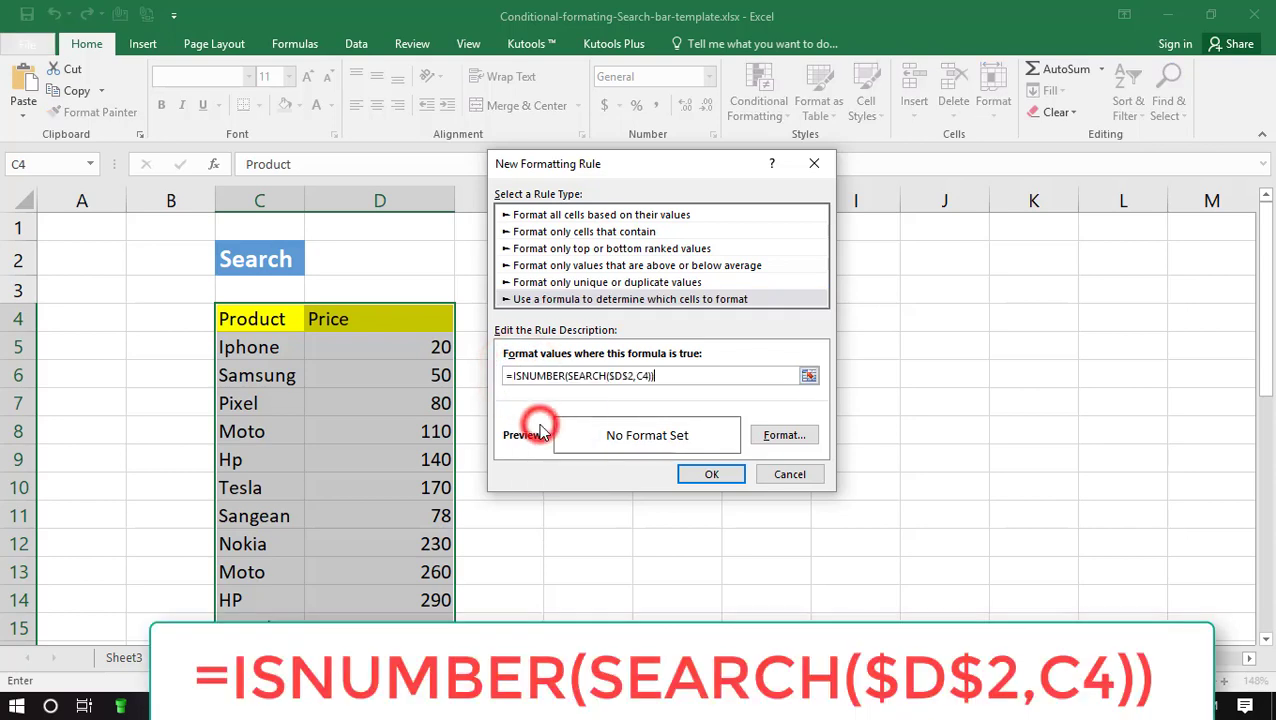
{"action": "left_click_drag", "start_coordinate": [662, 375], "coordinate": [497, 378]}
{"action": "left_click", "coordinate": [679, 377]}
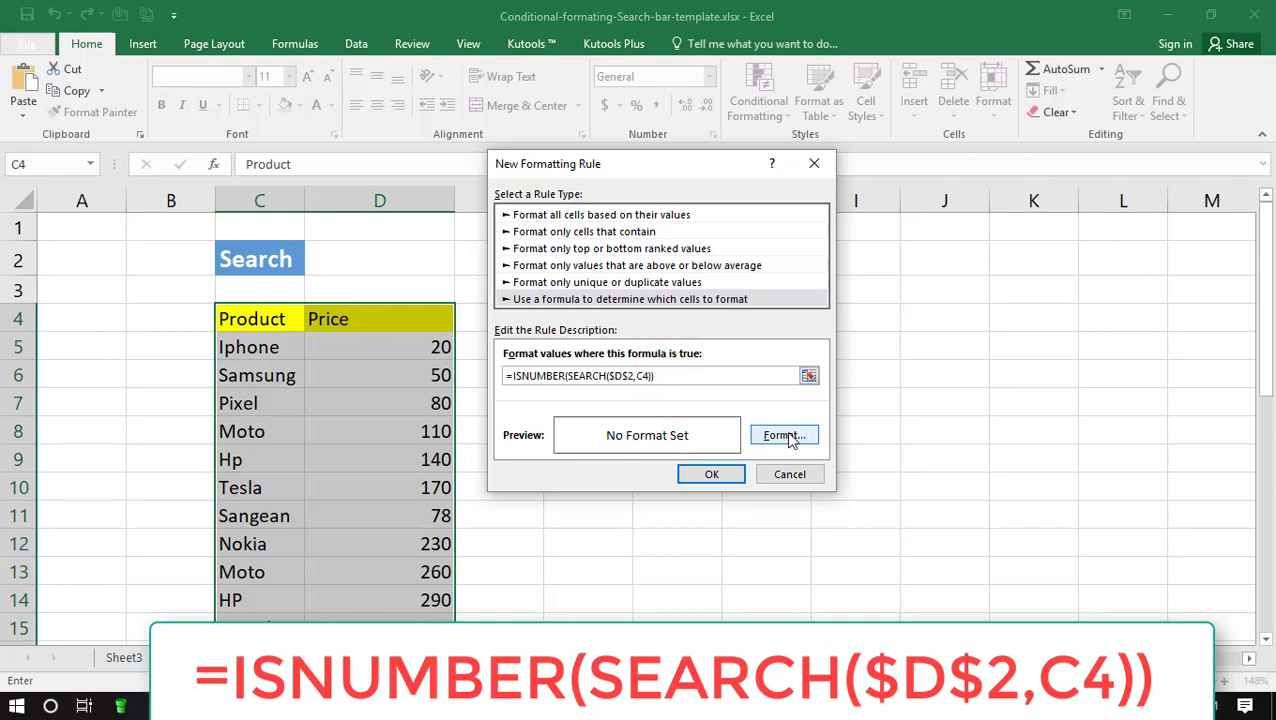
Give the rule a solid green background fill and apply it to the selected table
{"action": "left_click", "coordinate": [788, 437]}
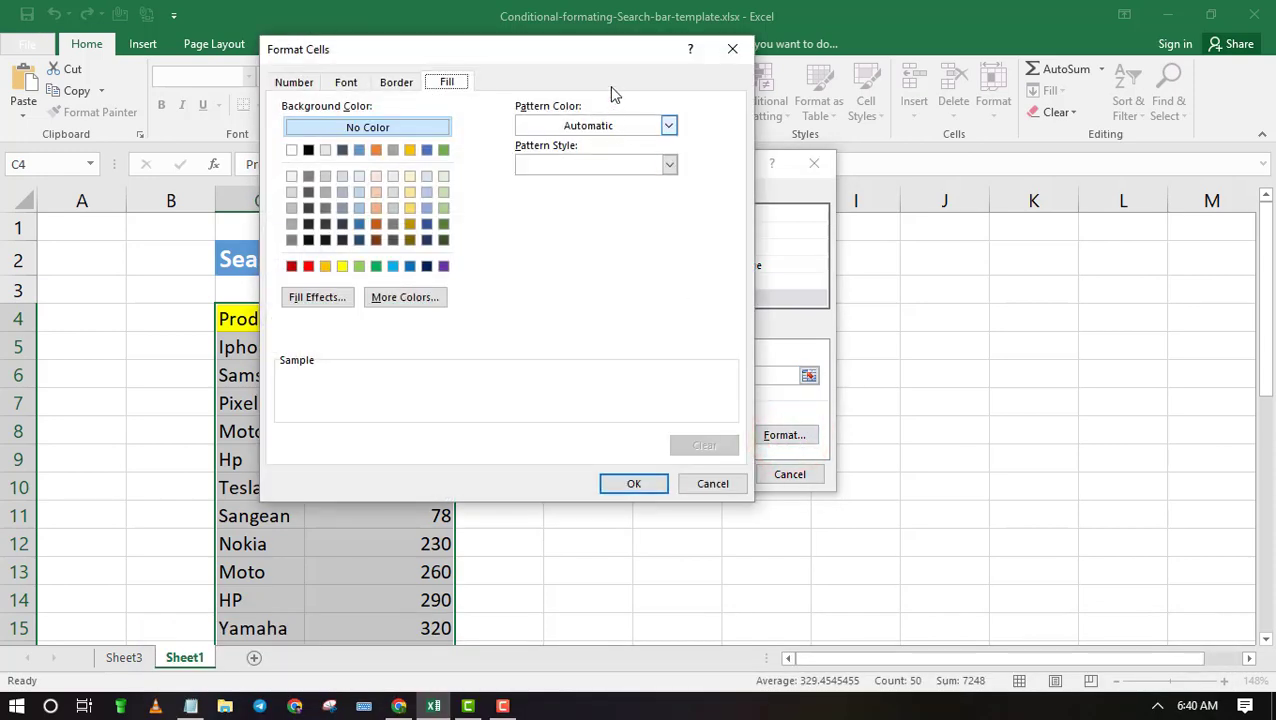
{"action": "left_click_drag", "start_coordinate": [570, 48], "coordinate": [791, 88]}
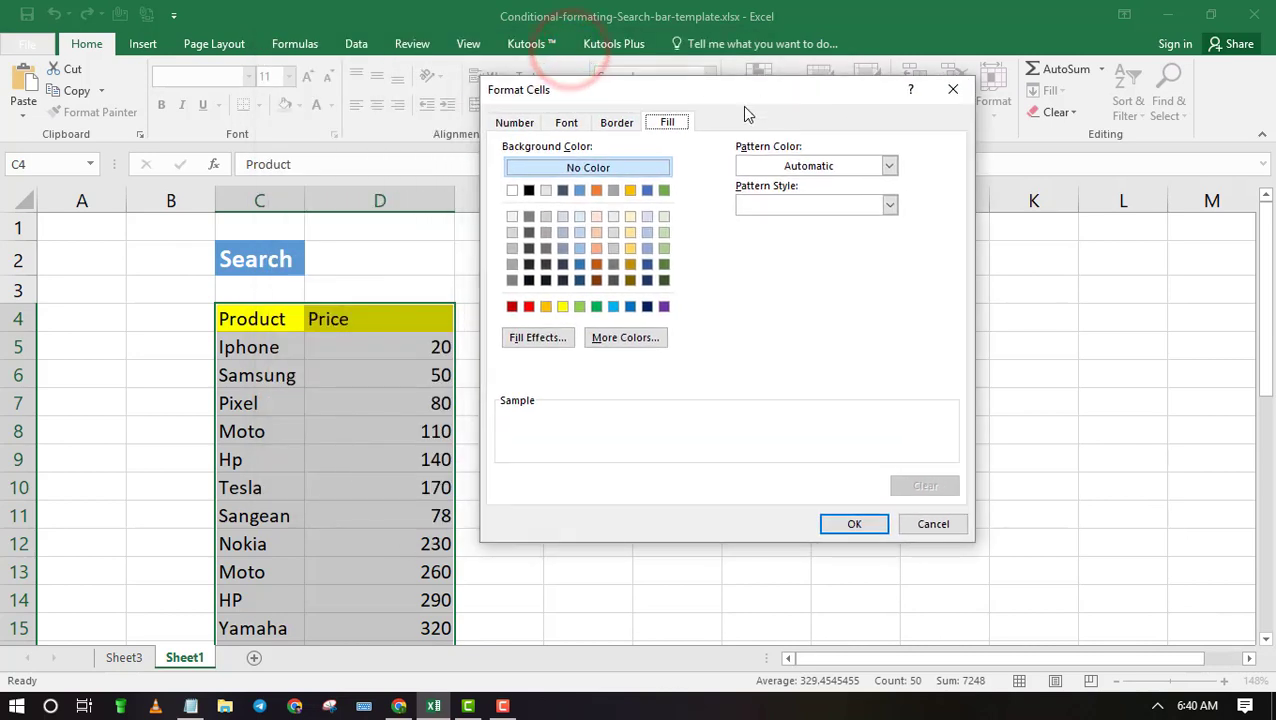
{"action": "left_click", "coordinate": [596, 307]}
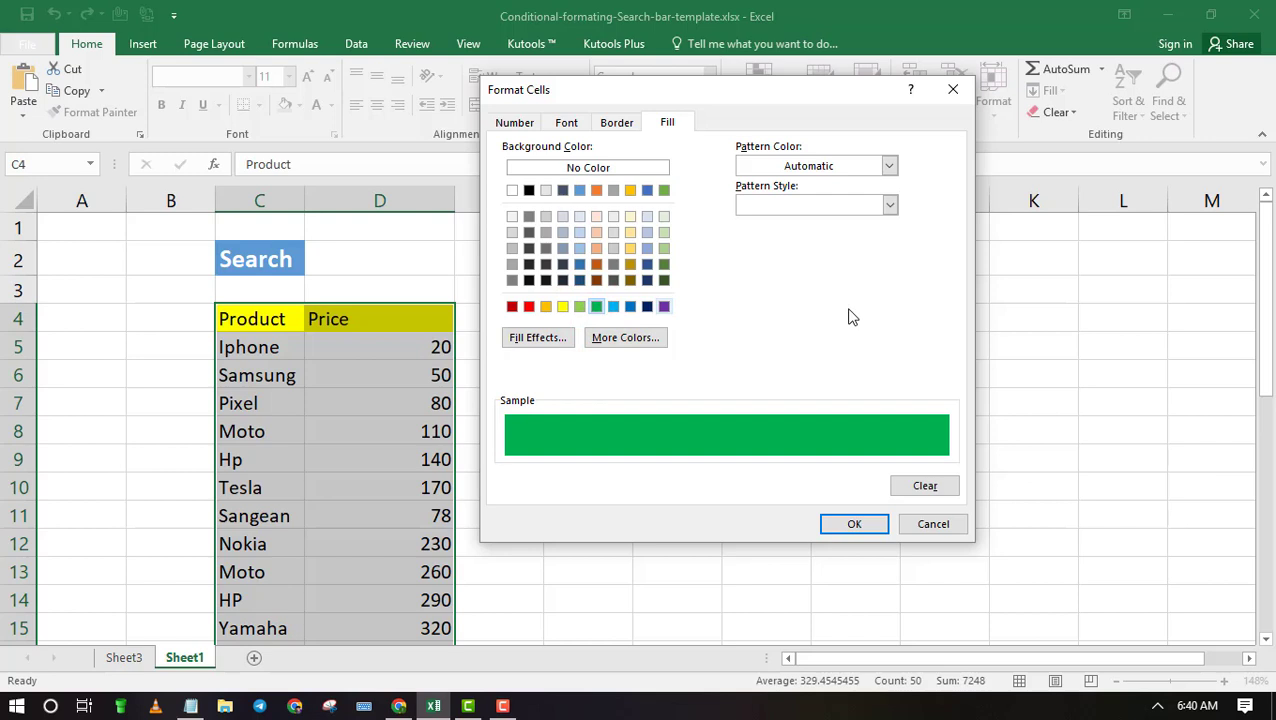
{"action": "left_click", "coordinate": [855, 524]}
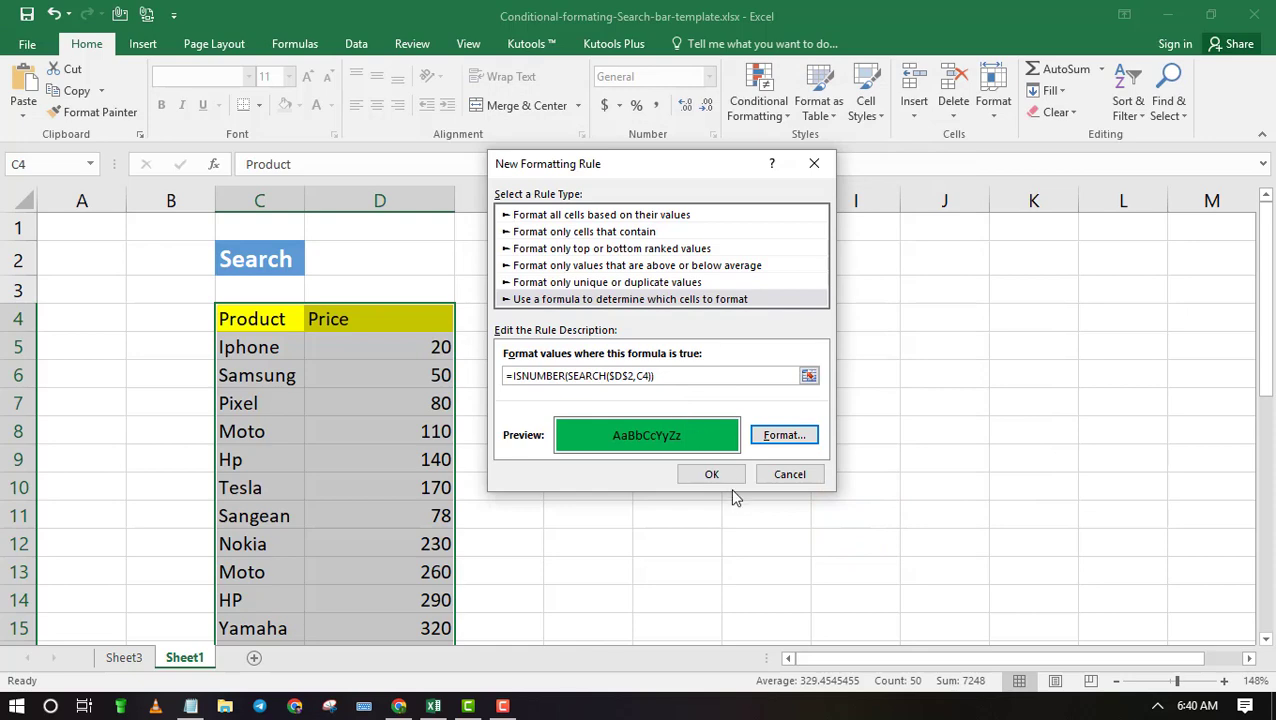
{"action": "left_click", "coordinate": [705, 473]}
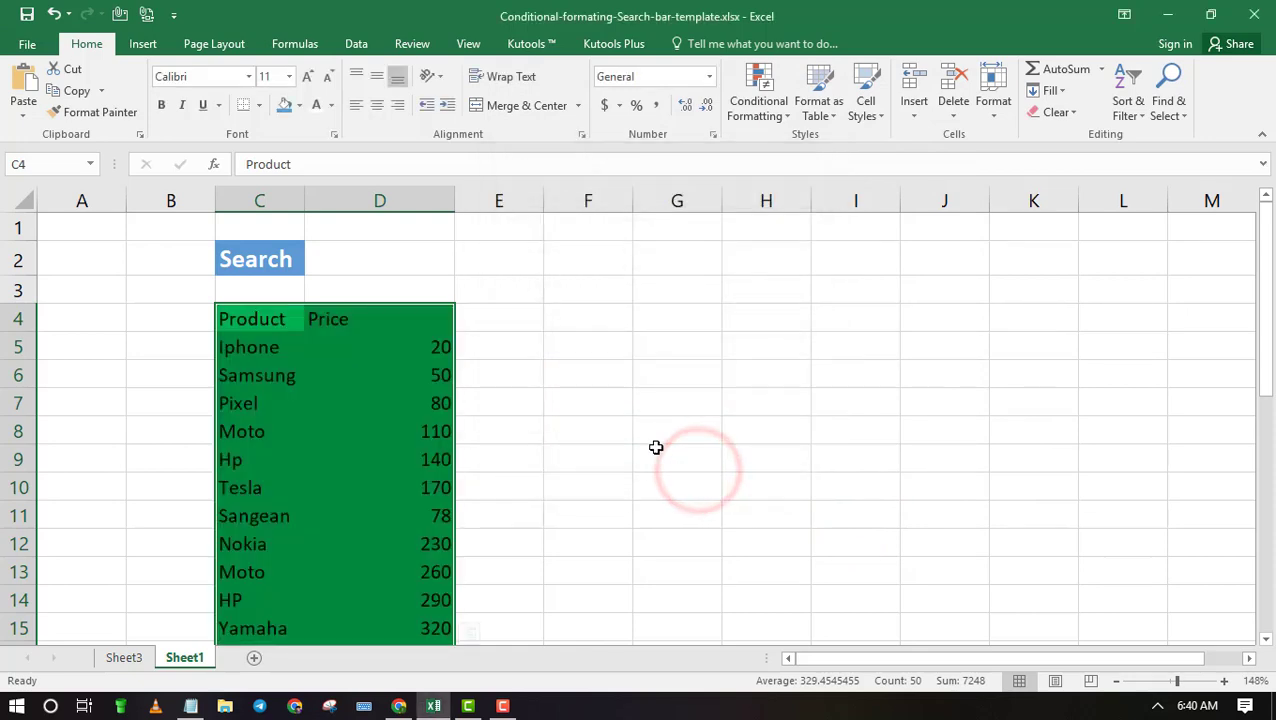
Enter "Moto" in search cell D2 and check the highlighted cells throughout the product list
{"action": "left_click", "coordinate": [372, 262]}
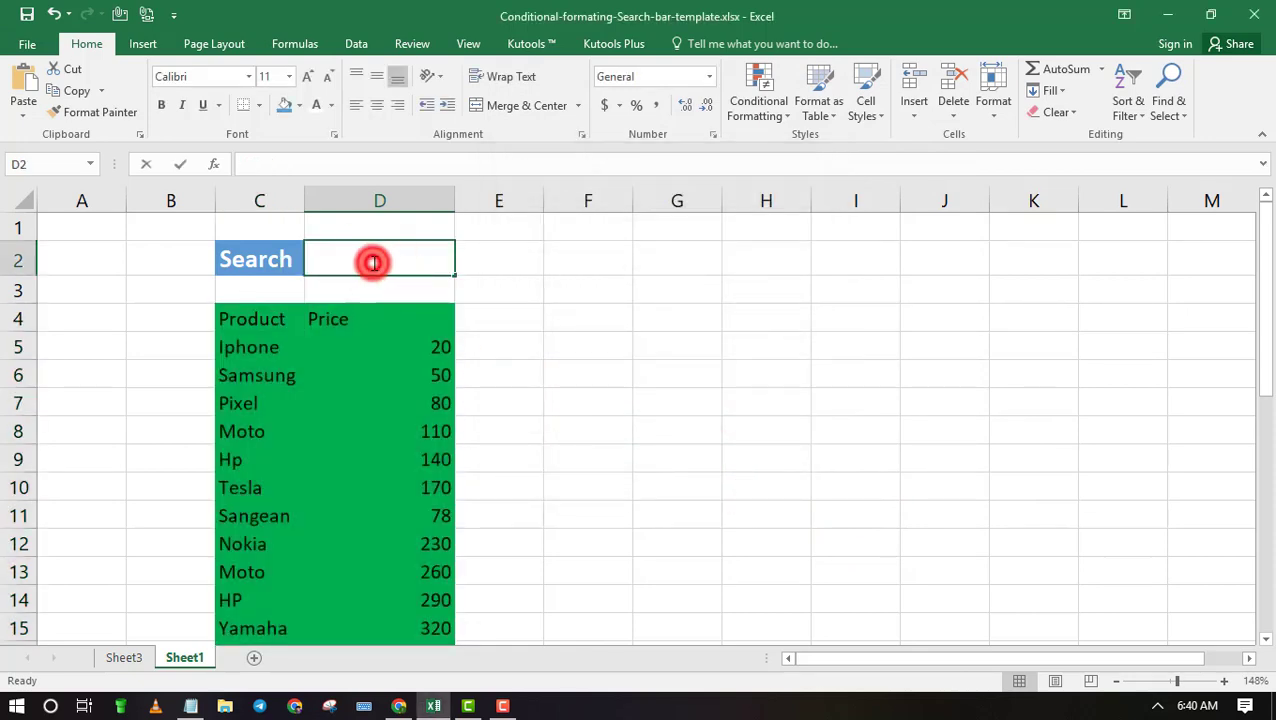
{"action": "double_click", "coordinate": [371, 263]}
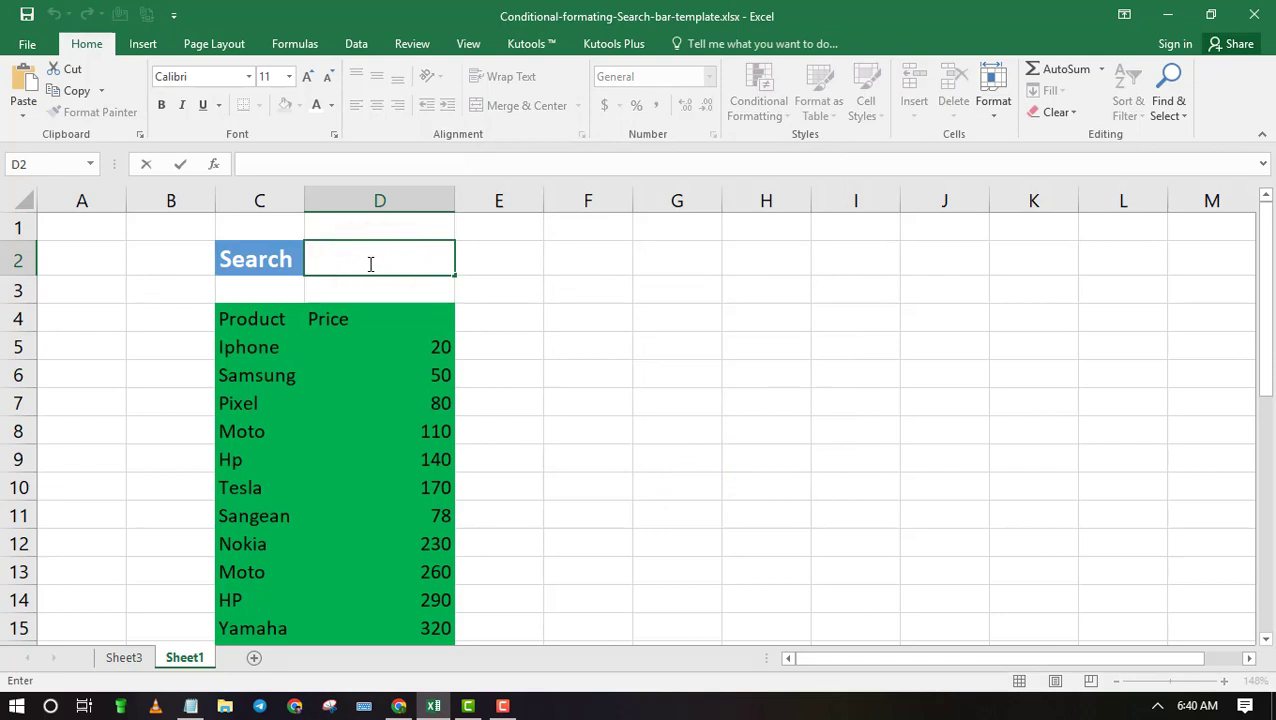
{"action": "type", "text": "Moto"}
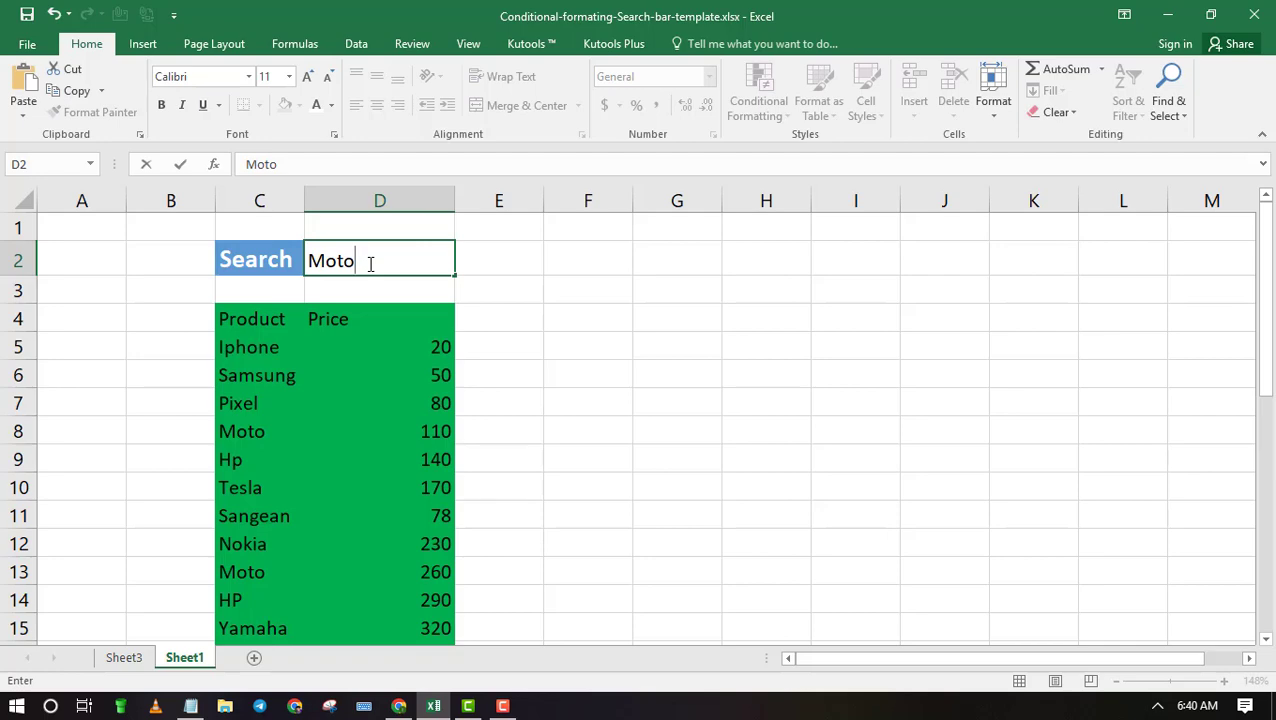
{"action": "key", "text": "Return"}
{"action": "scroll", "coordinate": [419, 460], "scroll_direction": "down", "scroll_amount": 8}
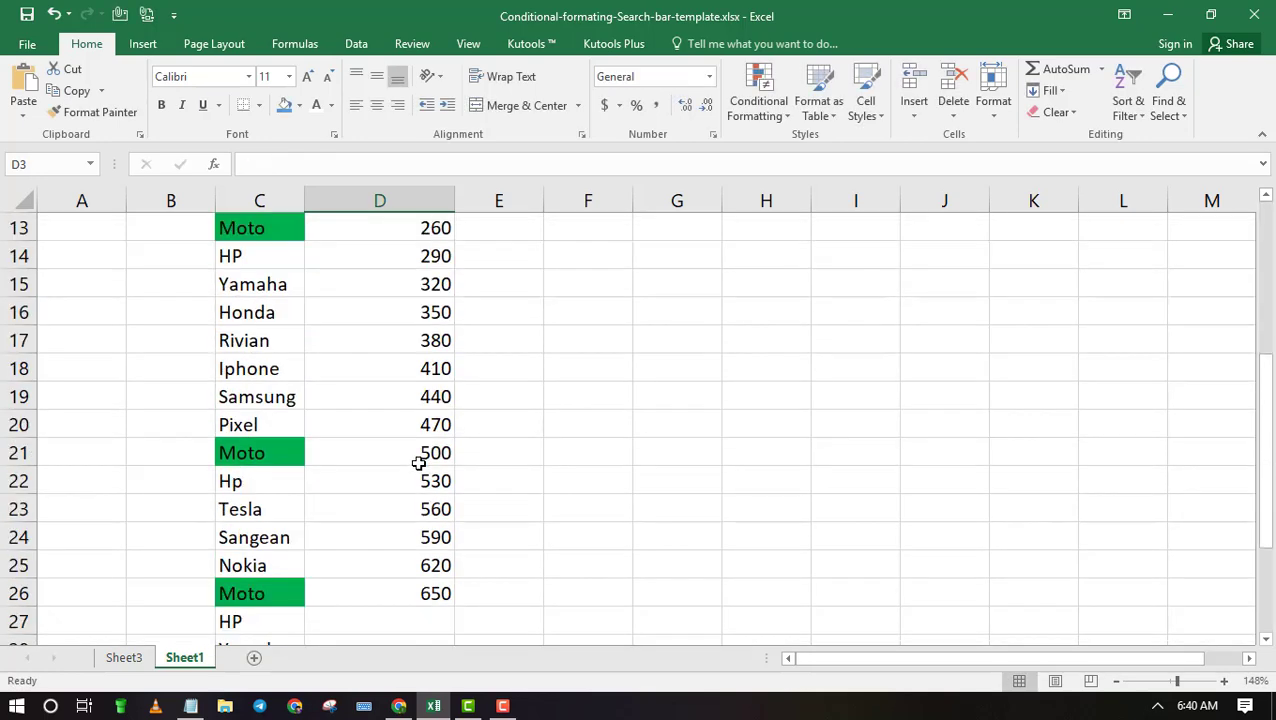
{"action": "scroll", "coordinate": [419, 458], "scroll_direction": "up", "scroll_amount": 8}
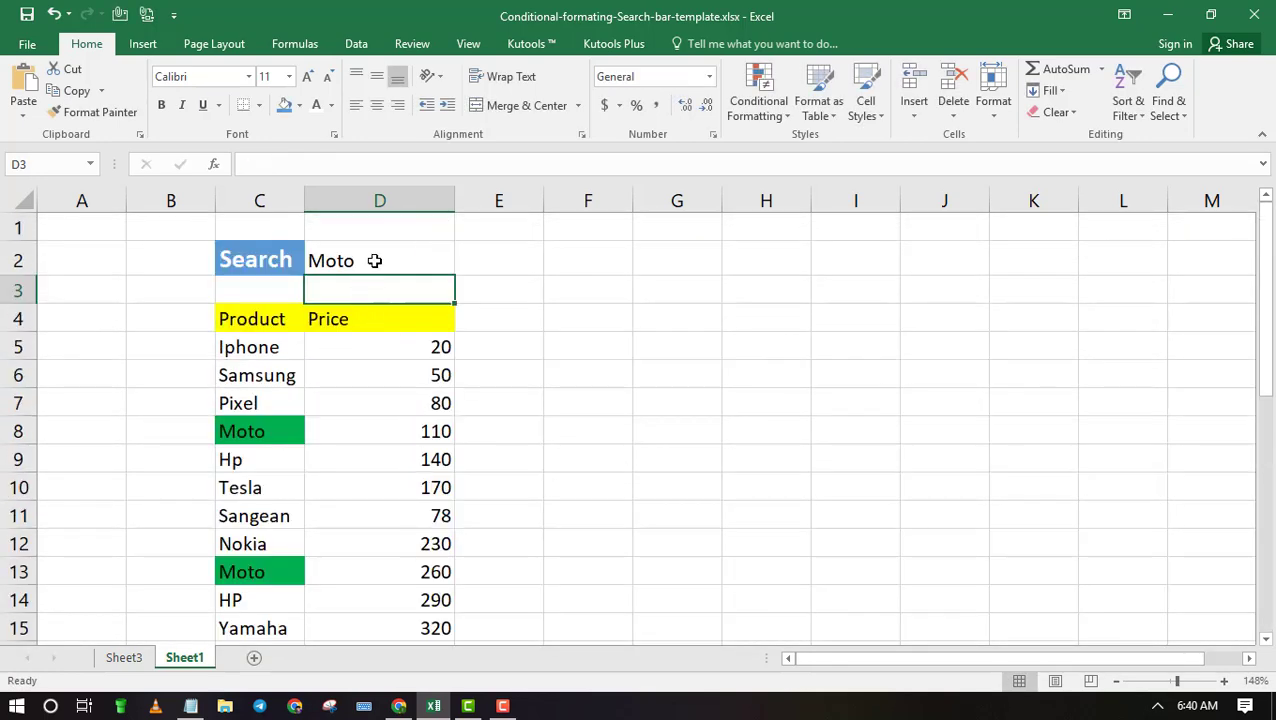